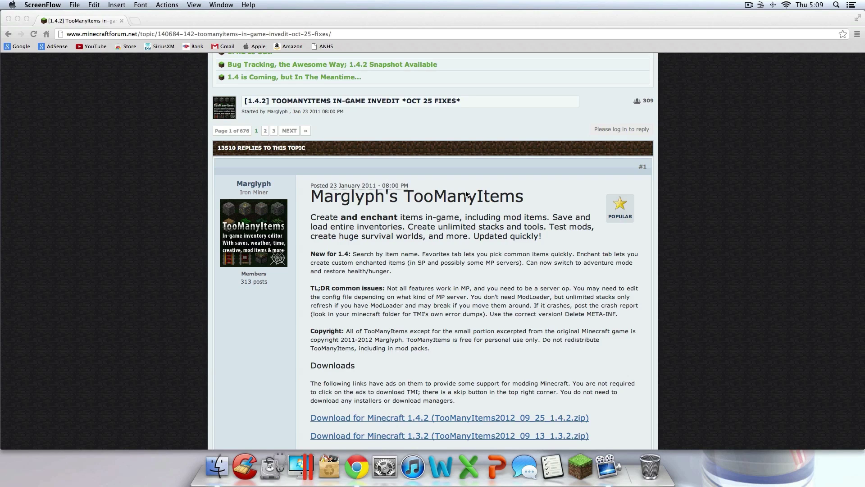
Step: Download the TooManyItems zip for Minecraft 1.4.2 through the adf.ly link, then close Chrome
click(480, 421)
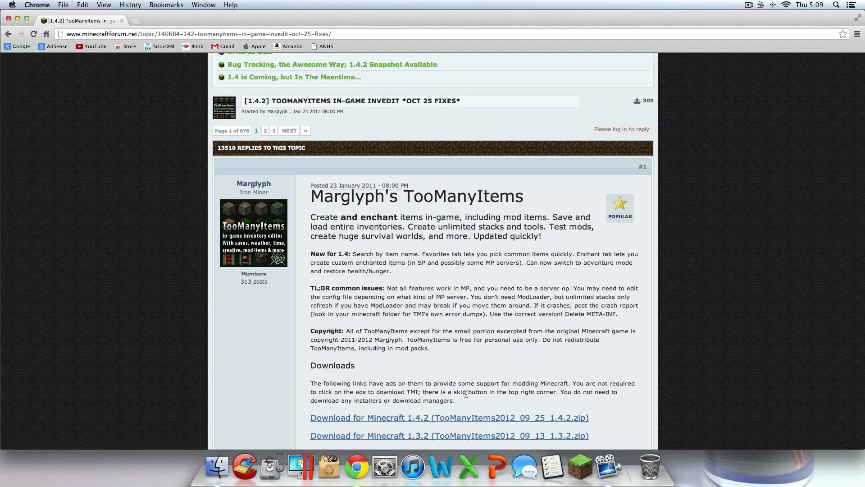
scroll(466, 394, down, 3)
scroll(448, 312, up, 5)
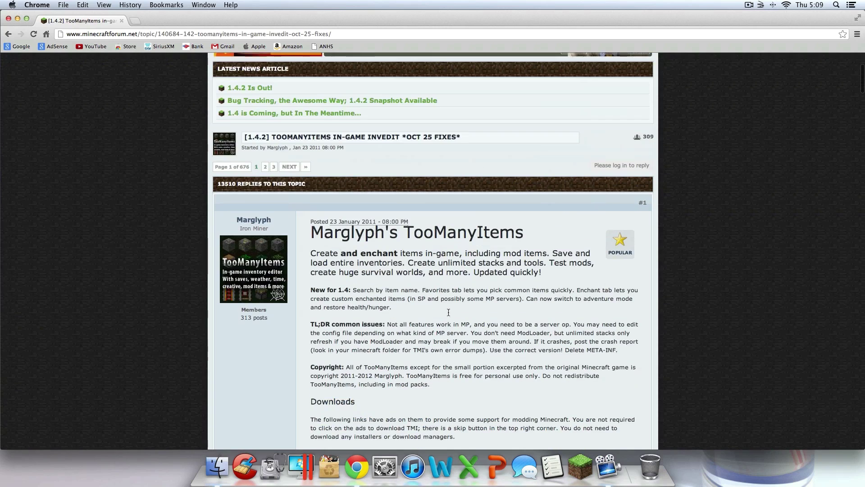
scroll(448, 312, down, 2)
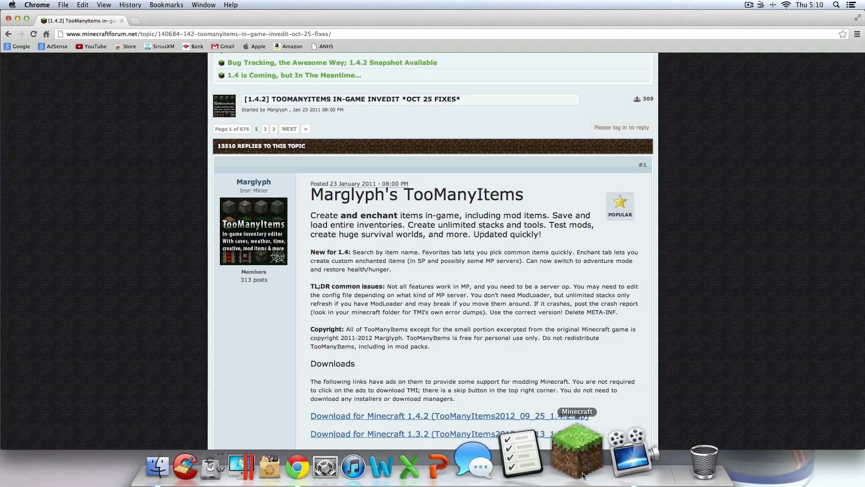
scroll(449, 315, down, 1)
scroll(450, 313, up, 3)
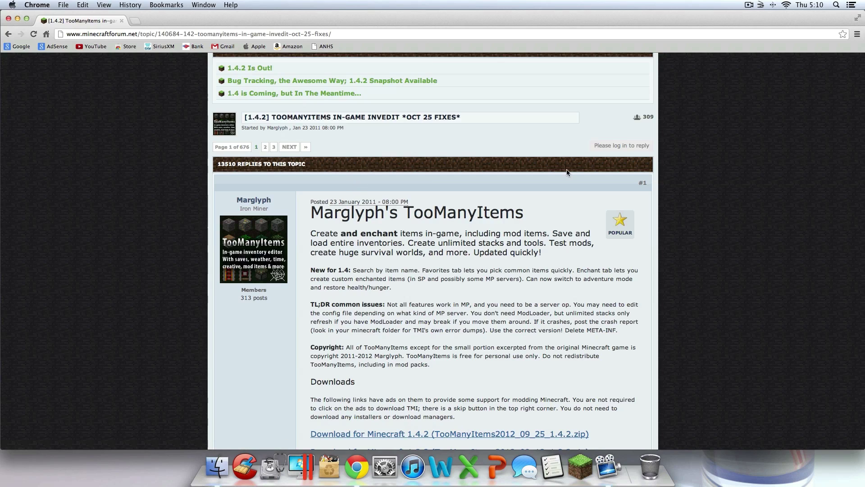
scroll(398, 290, down, 3)
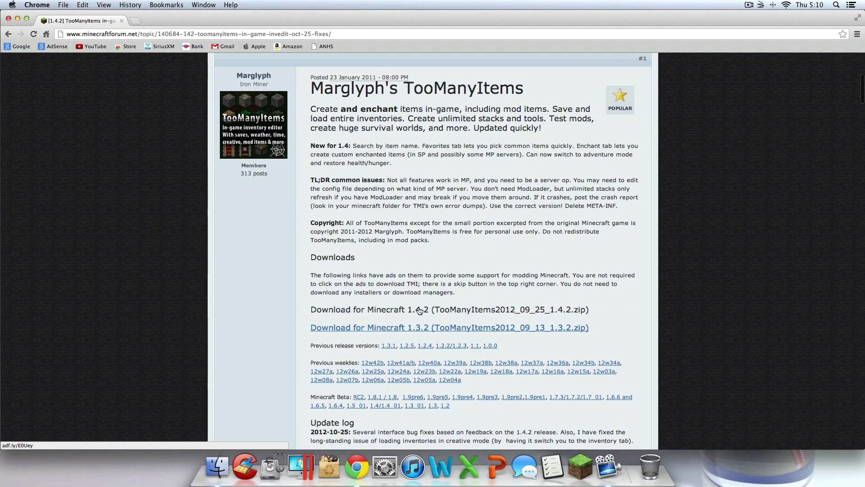
click(418, 310)
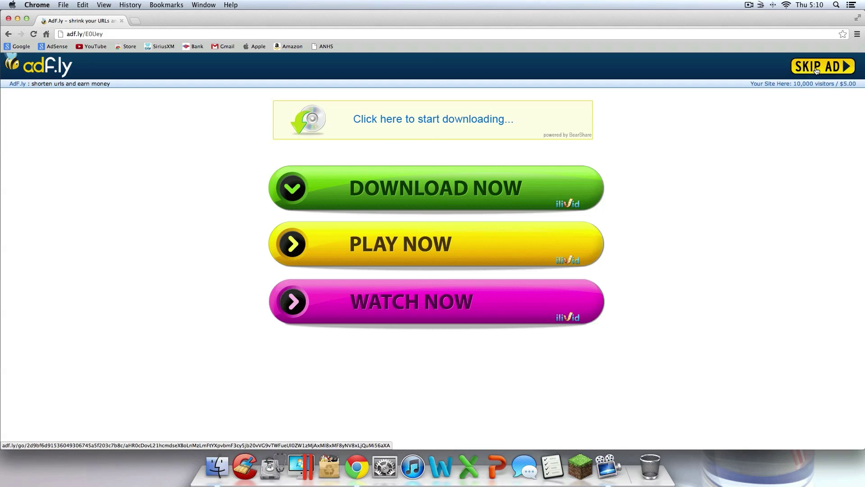
click(817, 68)
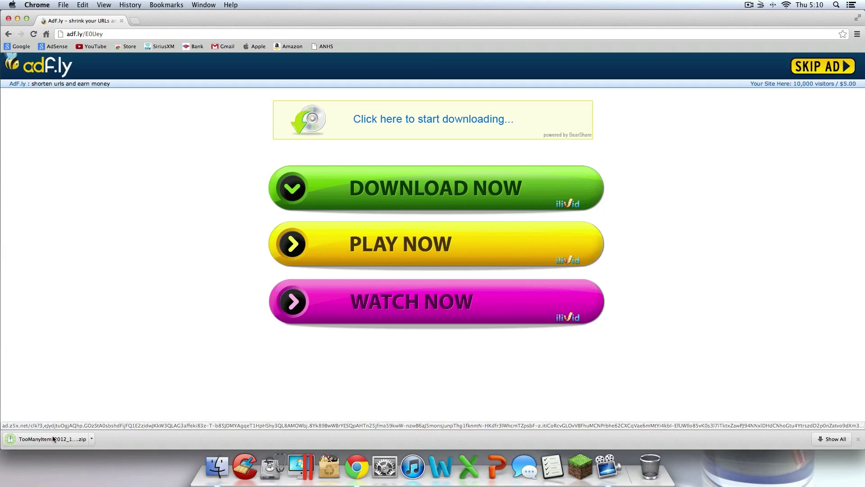
click(9, 18)
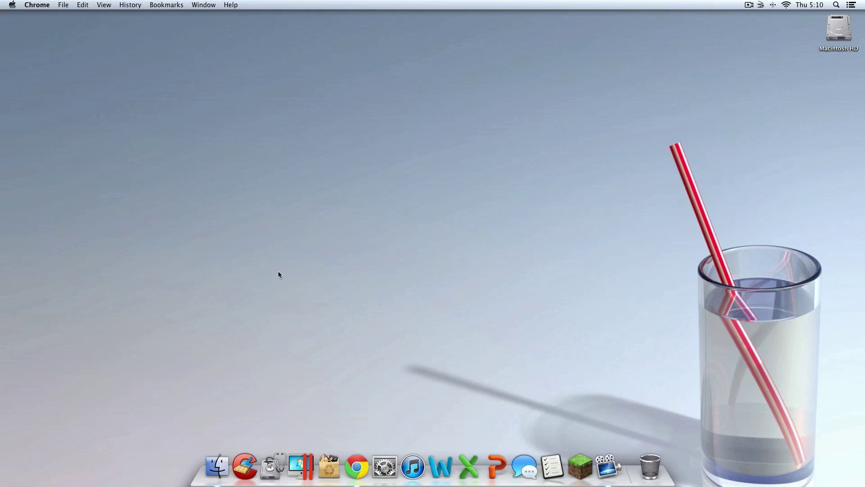
Step: Quit Chrome and extract the downloaded TooManyItems zip in the Downloads folder
right_click(349, 457)
click(365, 406)
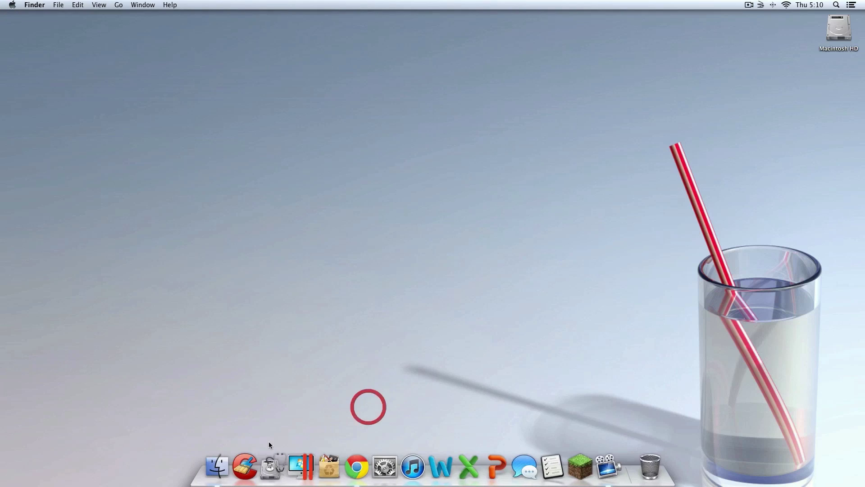
click(220, 469)
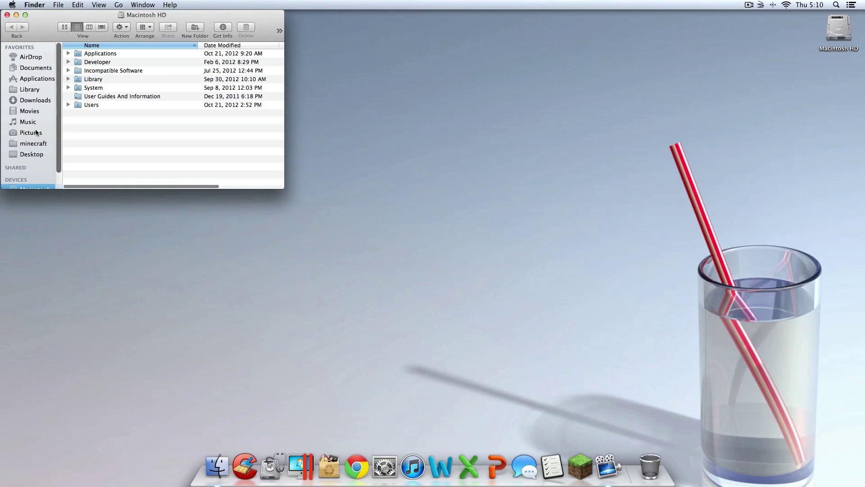
click(40, 100)
drag(130, 53, 109, 52)
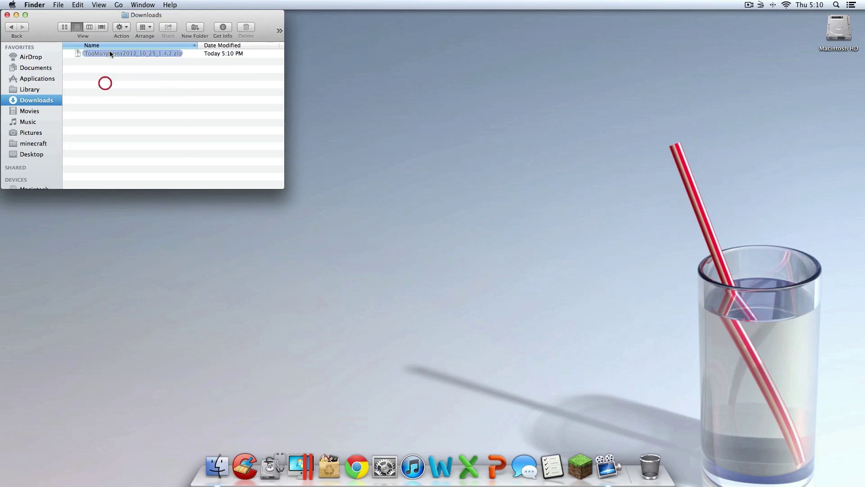
double_click(110, 53)
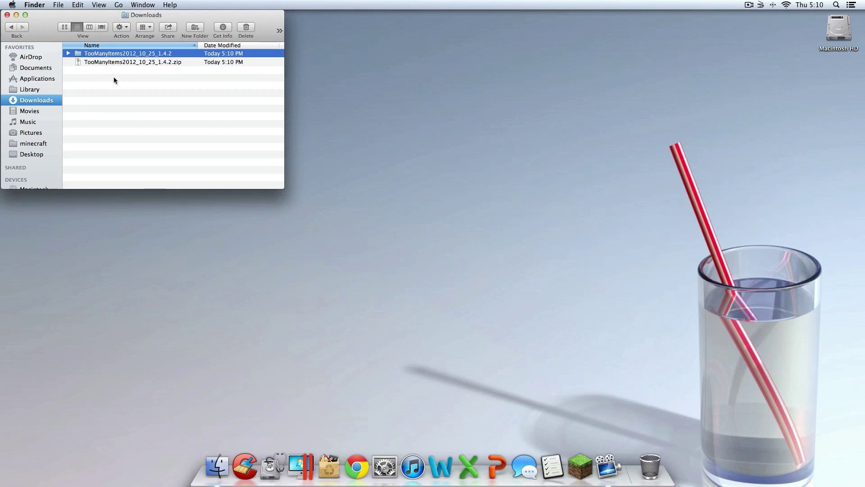
Step: Delete the downloaded TooManyItems zip file from Downloads
click(115, 62)
click(112, 53)
click(112, 61)
click(65, 26)
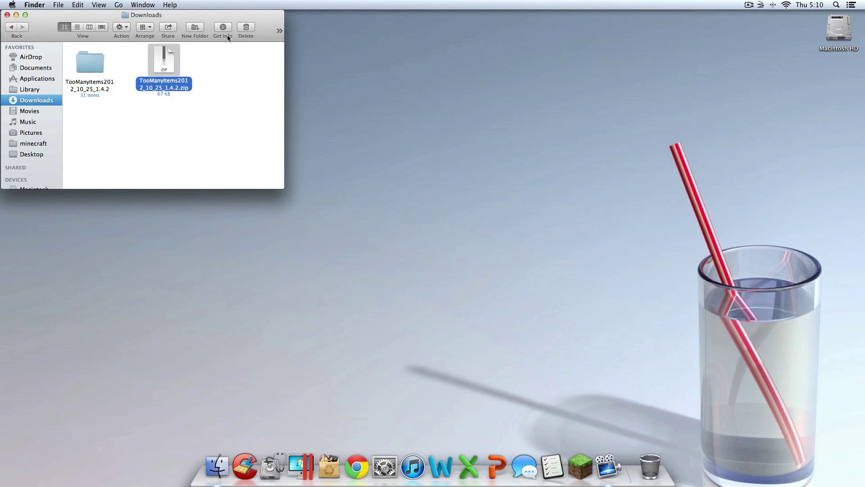
click(245, 27)
Step: Move the TooManyItems 1.4.2 folder to the desktop, clean up the icons, and empty the Trash
click(101, 68)
drag(101, 70, 843, 76)
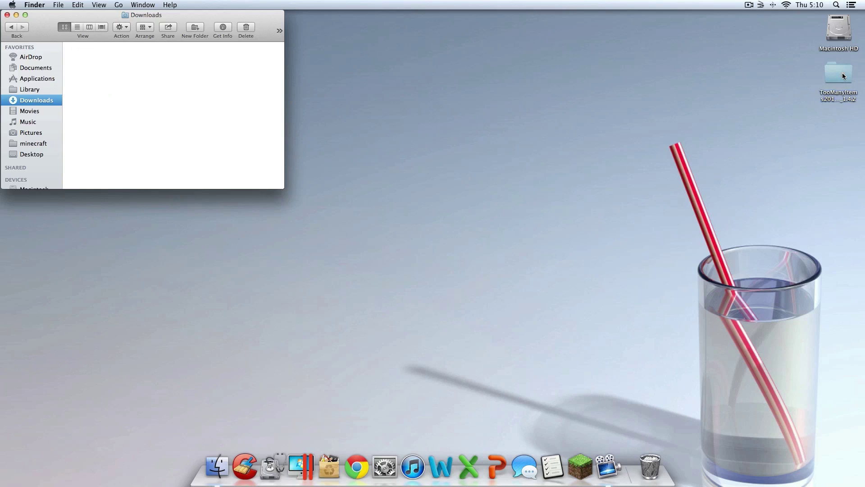
click(7, 15)
right_click(381, 141)
click(432, 182)
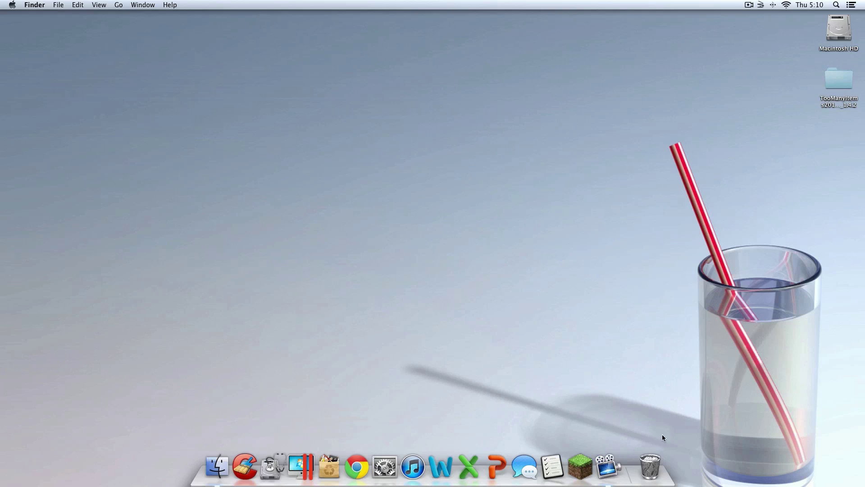
right_click(649, 466)
click(666, 412)
Step: Confirm emptying the Trash and open the hidden user Library folder in list view
key(Return)
click(845, 83)
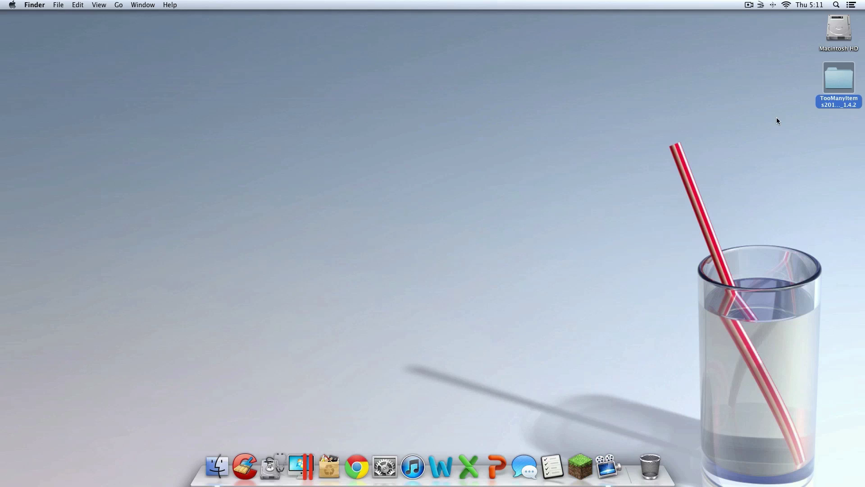
click(119, 4)
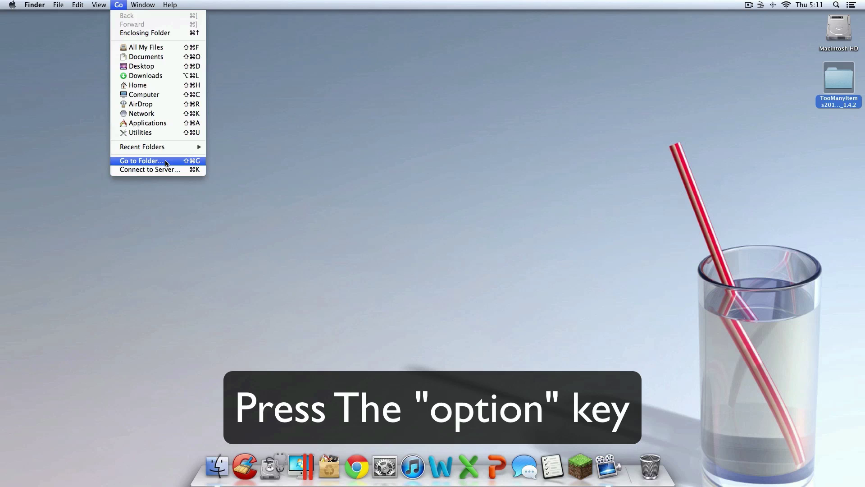
key(alt)
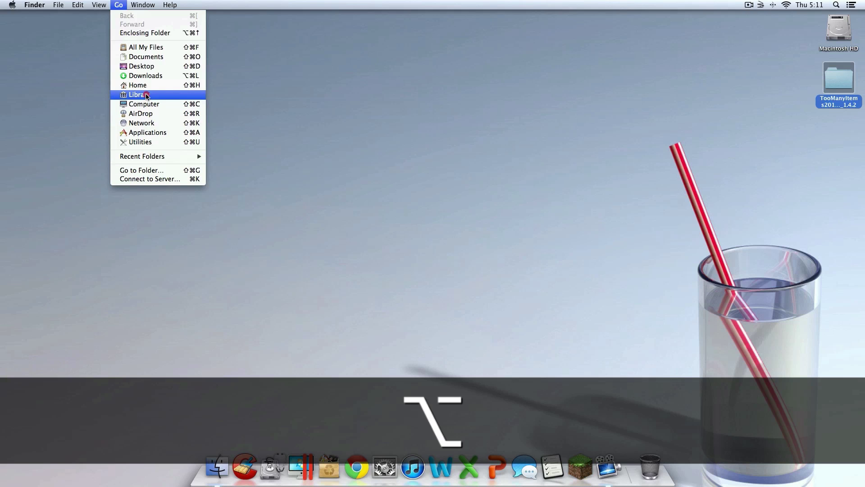
click(146, 95)
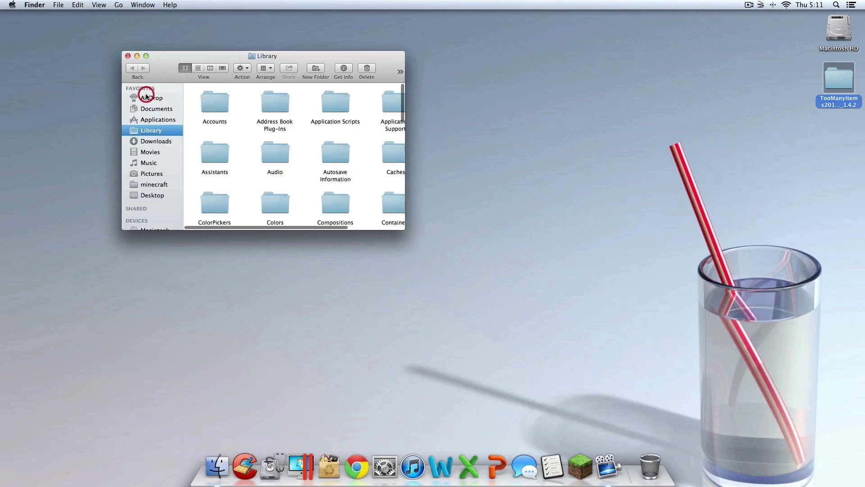
click(197, 69)
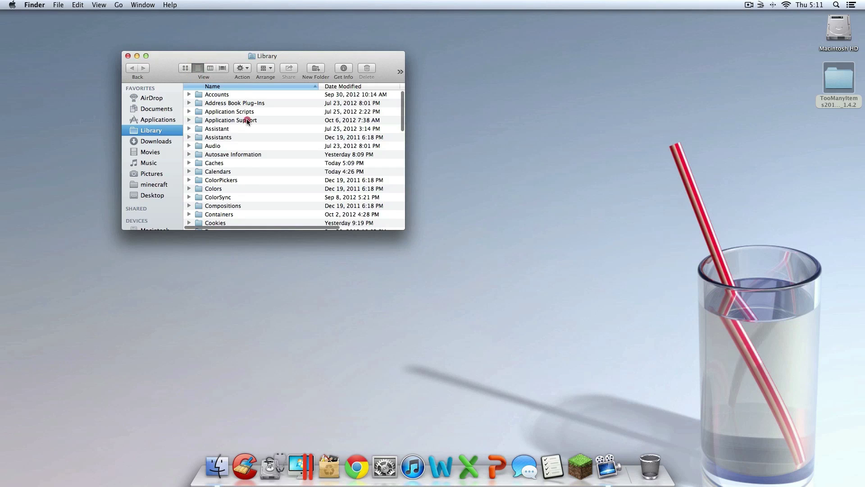
Step: Show Get Info for minecraft.jar in Application Support/minecraft/bin
double_click(246, 118)
scroll(232, 145, down, 5)
click(230, 144)
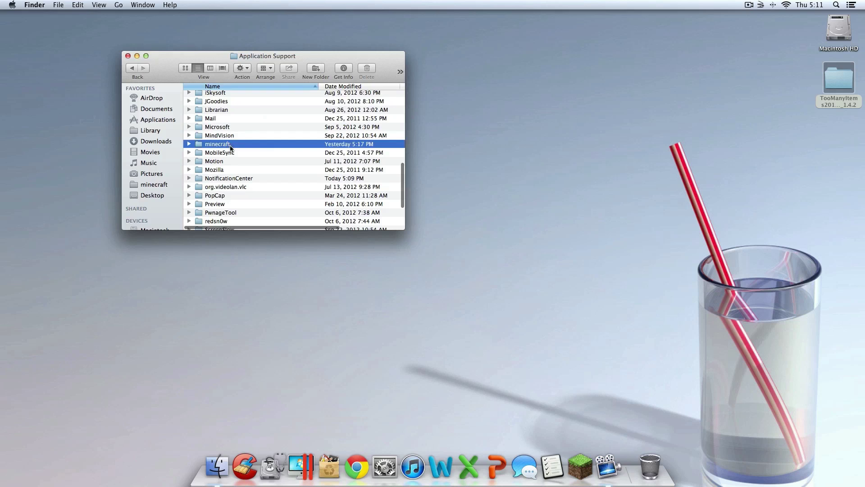
double_click(220, 145)
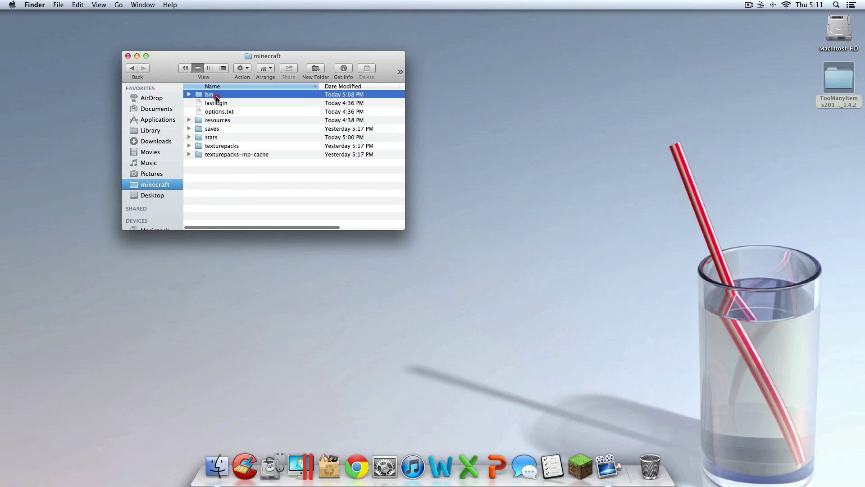
double_click(216, 96)
click(230, 130)
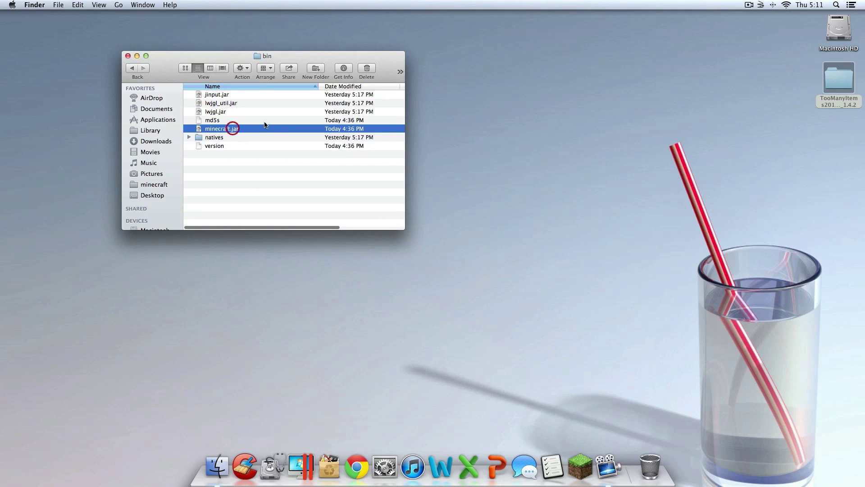
right_click(226, 129)
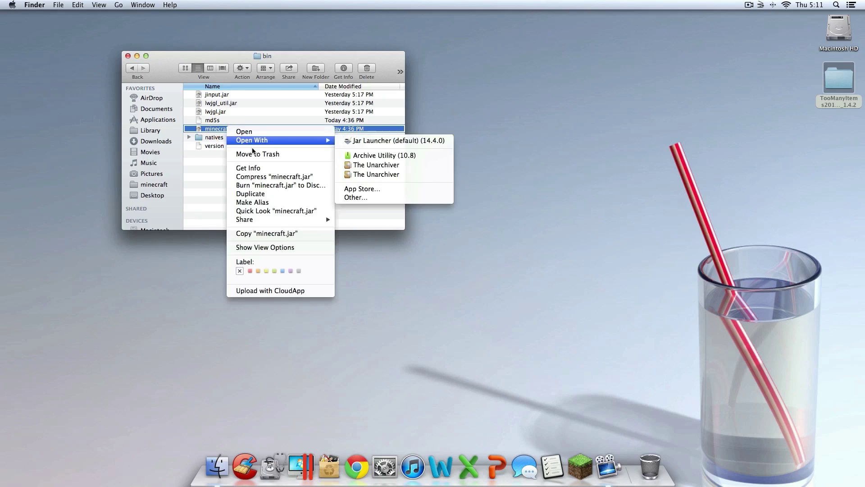
click(266, 170)
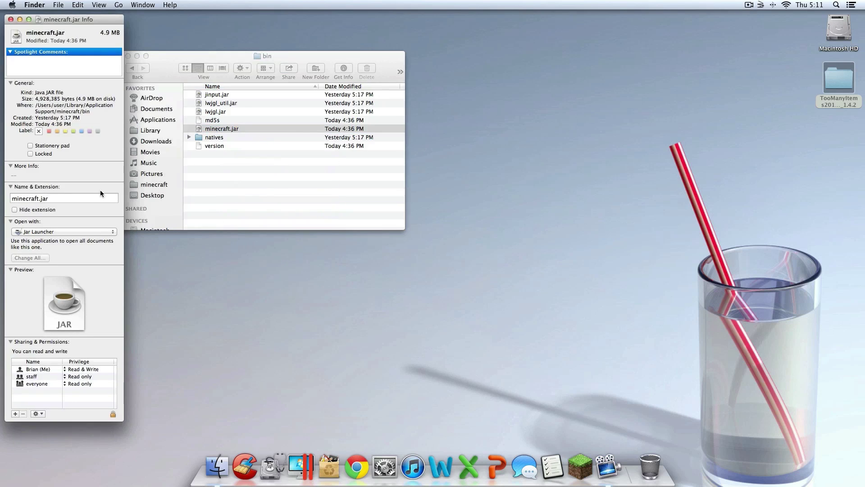
Step: Rename minecraft.jar to minecraft.jar.zip in Get Info and confirm Use .zip
click(11, 186)
click(11, 187)
click(11, 187)
click(59, 199)
click(61, 199)
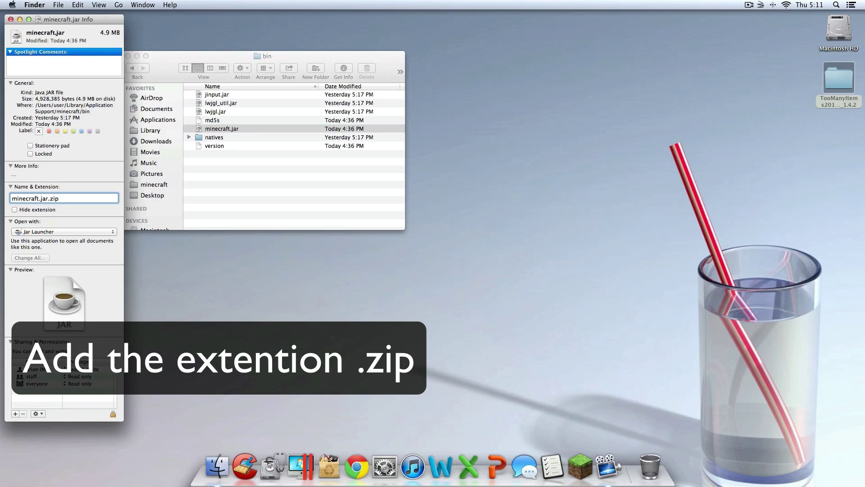
click(11, 20)
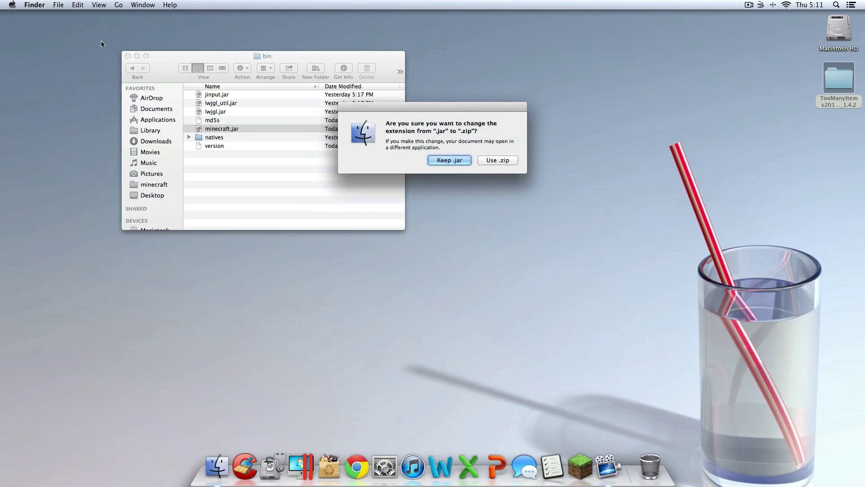
click(493, 158)
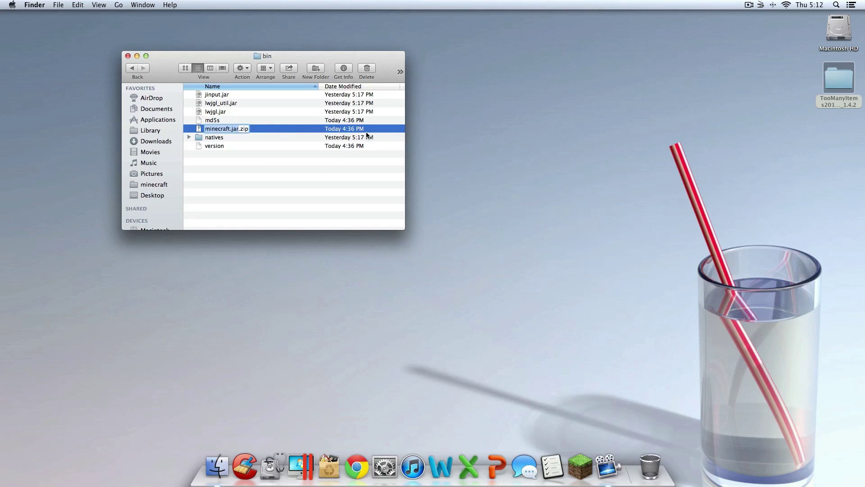
Step: Expand minecraft.jar.zip, delete the leftover archive, and open the extracted minecraft.jar folder
click(249, 148)
double_click(255, 129)
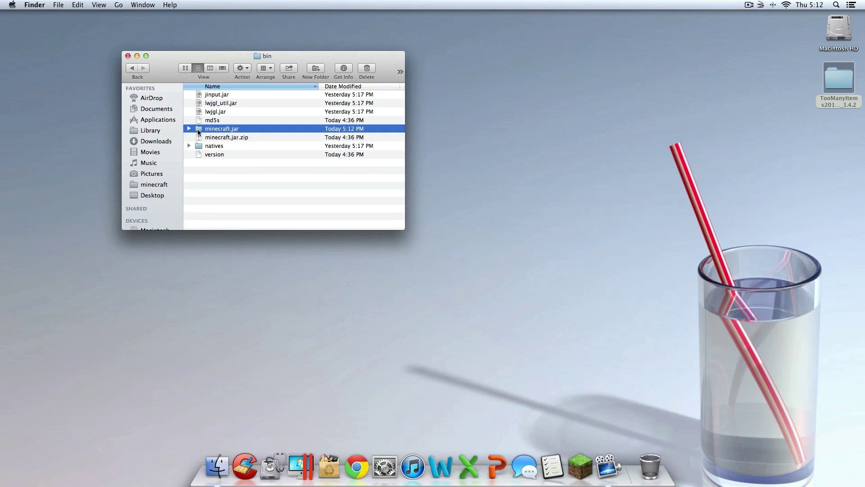
click(234, 138)
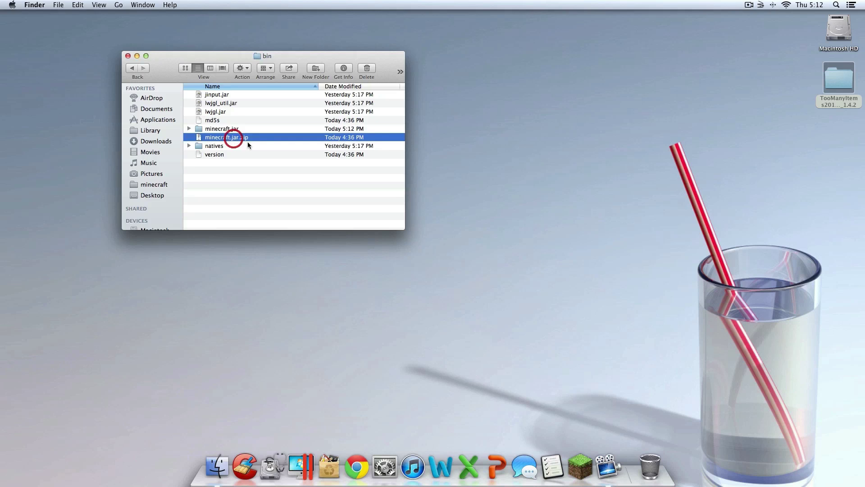
click(366, 69)
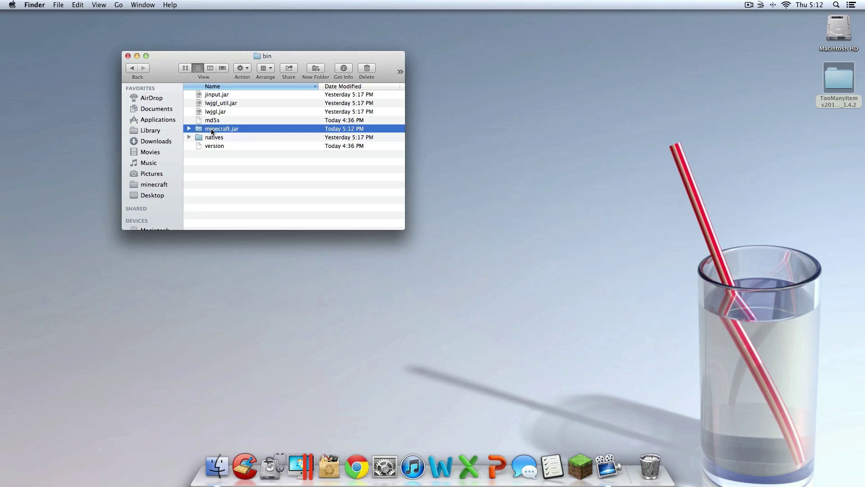
double_click(212, 129)
click(262, 146)
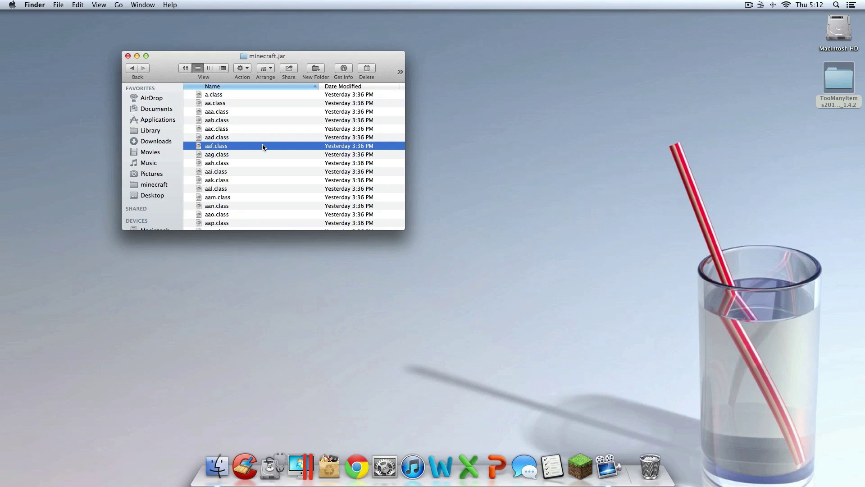
Step: Delete the META-INF folder from minecraft.jar and permanently empty the Trash
text(meta)
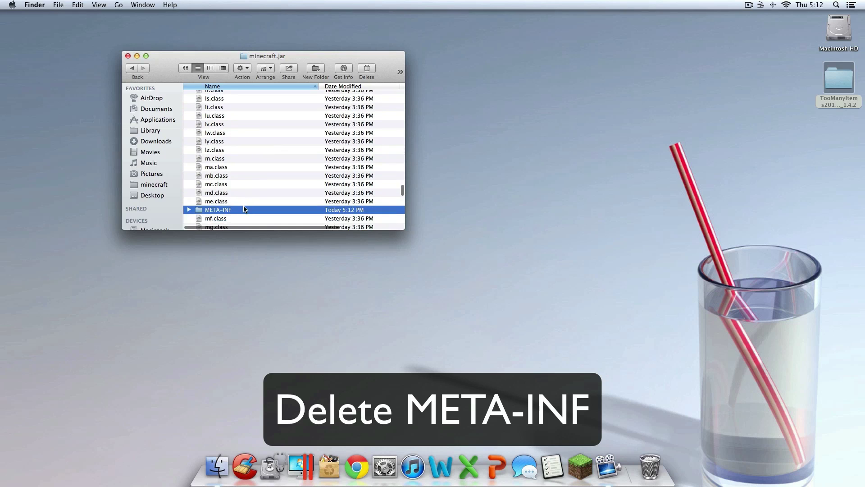
scroll(234, 209, down, 3)
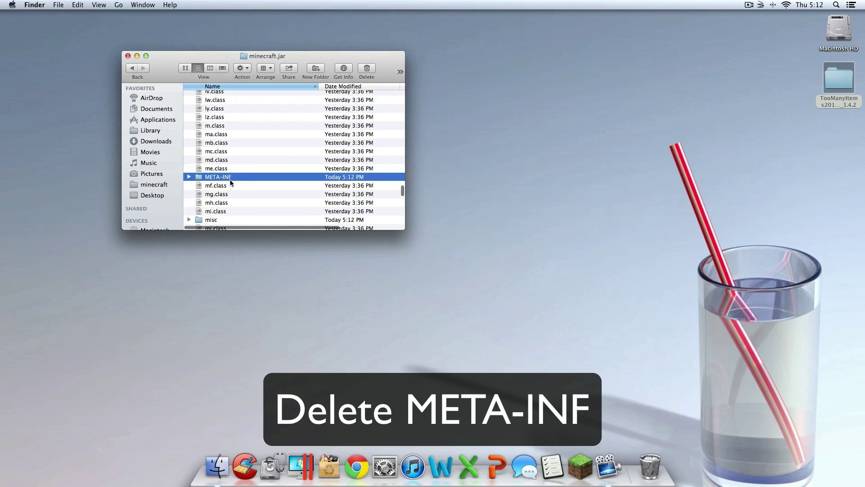
click(367, 71)
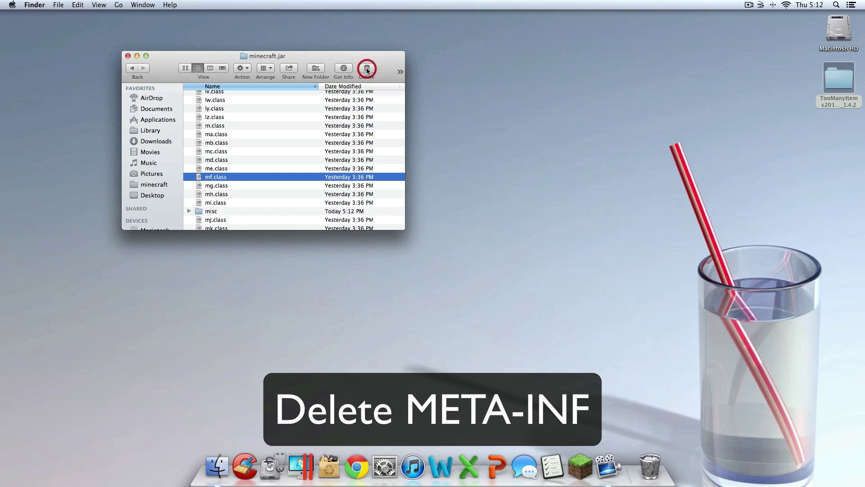
right_click(655, 431)
click(660, 406)
key(Return)
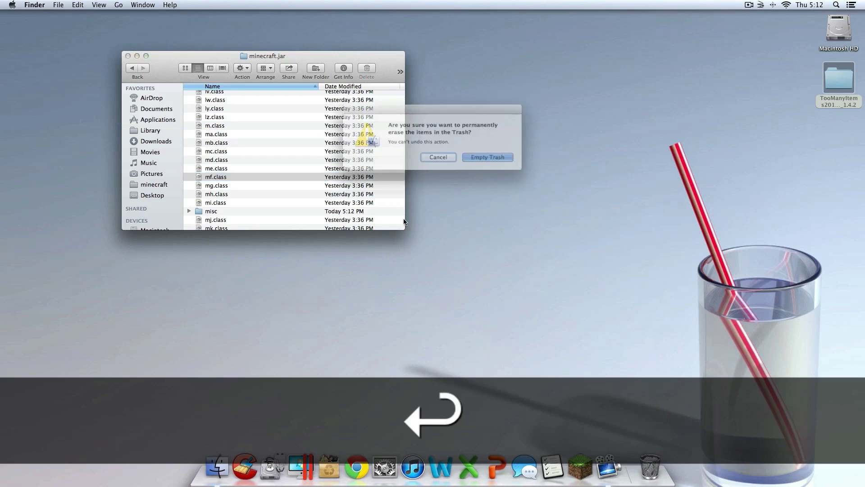
Step: Move the minecraft.jar window up and select the TooManyItems folder on the desktop
click(843, 155)
drag(297, 68, 418, 27)
click(838, 100)
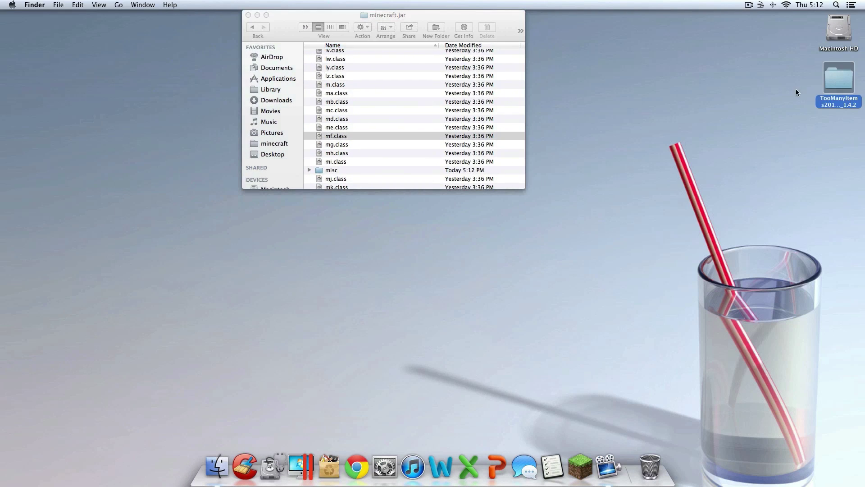
Step: Open the TooManyItems folder and copy all 31 mod files
double_click(836, 79)
click(440, 300)
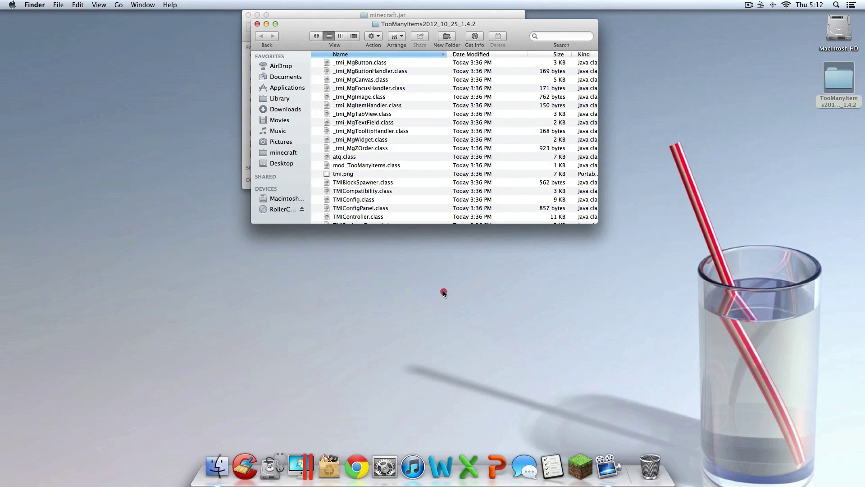
drag(464, 20, 410, 185)
click(411, 267)
scroll(408, 273, down, 5)
scroll(408, 274, up, 5)
click(407, 271)
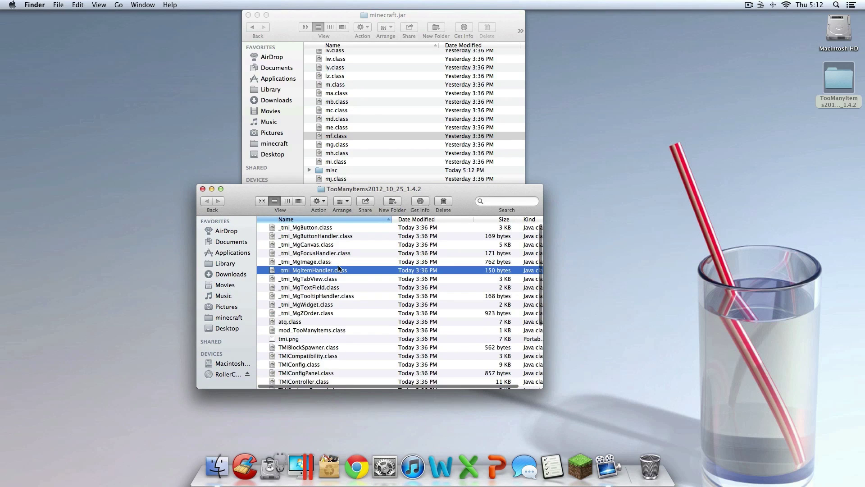
key(super+a)
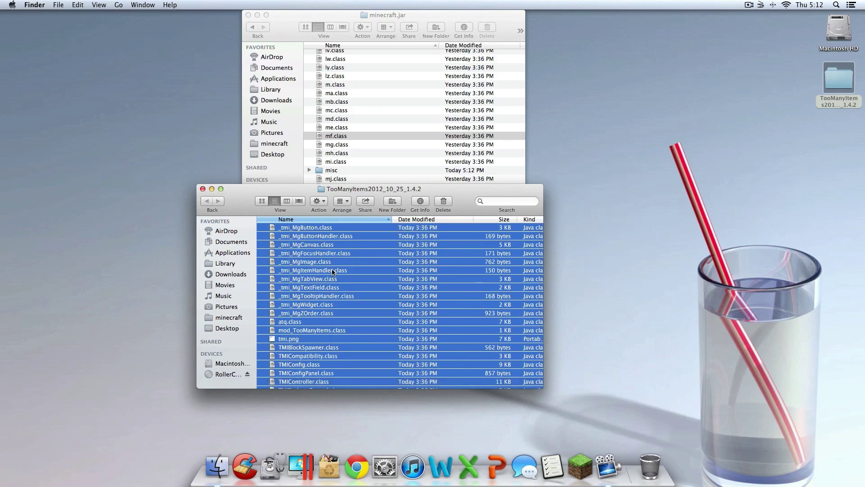
right_click(332, 270)
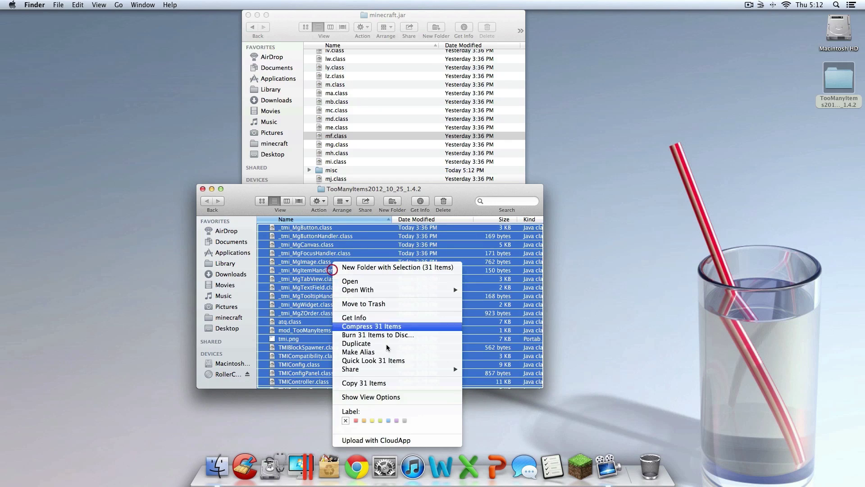
click(389, 383)
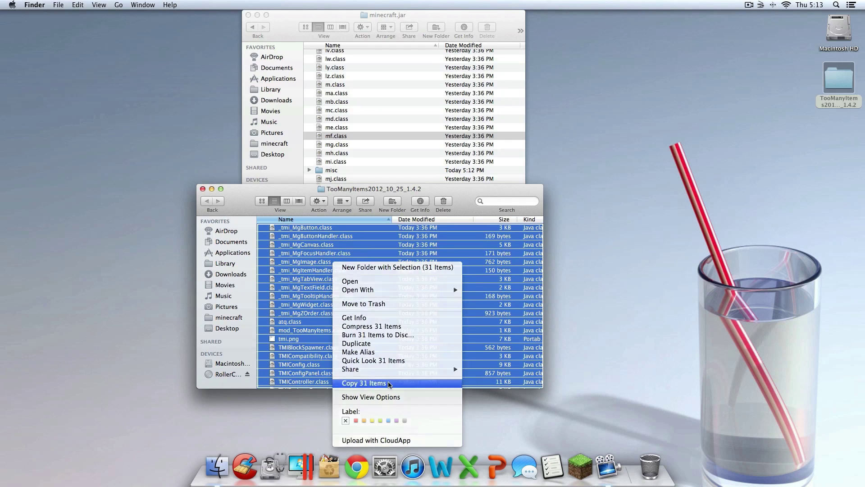
Step: Paste the mod files into minecraft.jar, replacing existing ones, and close both windows
click(391, 120)
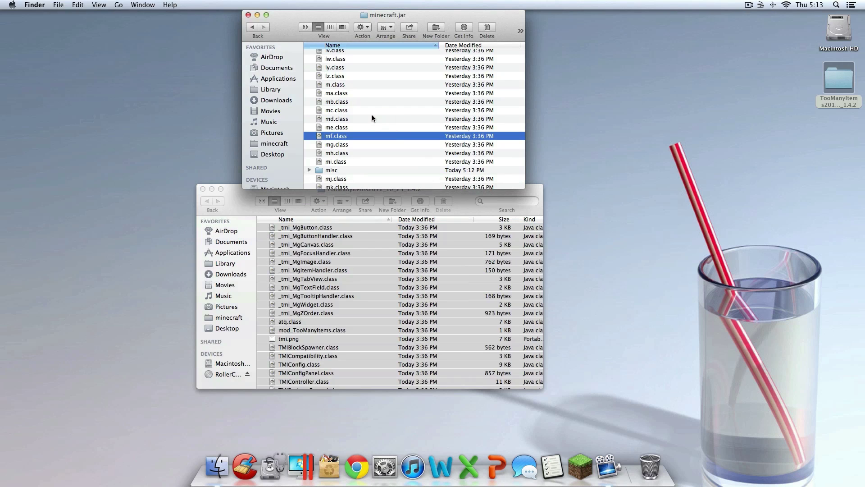
key(super+v)
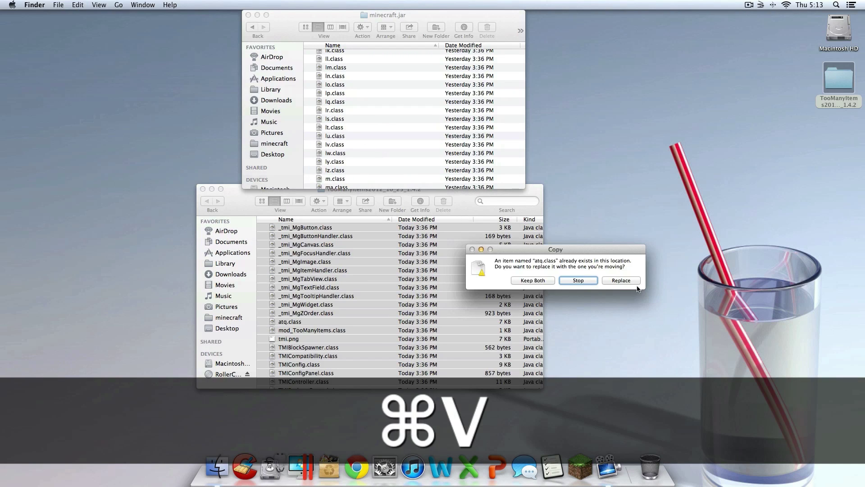
click(622, 281)
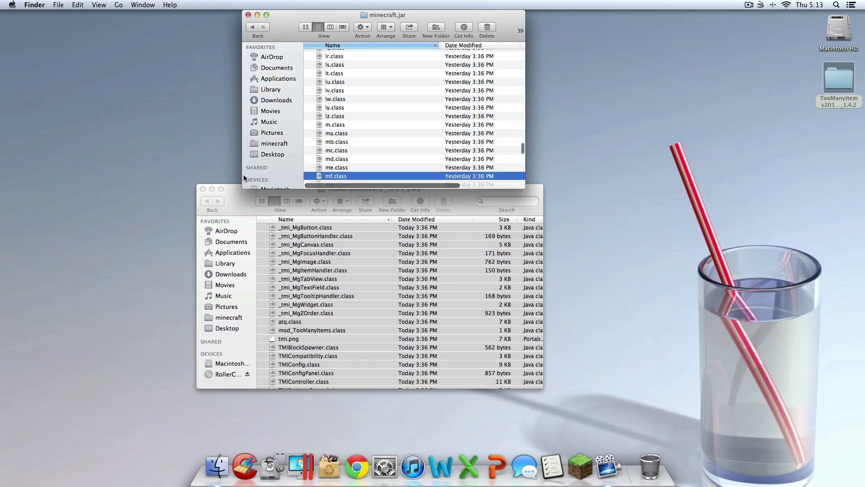
click(203, 189)
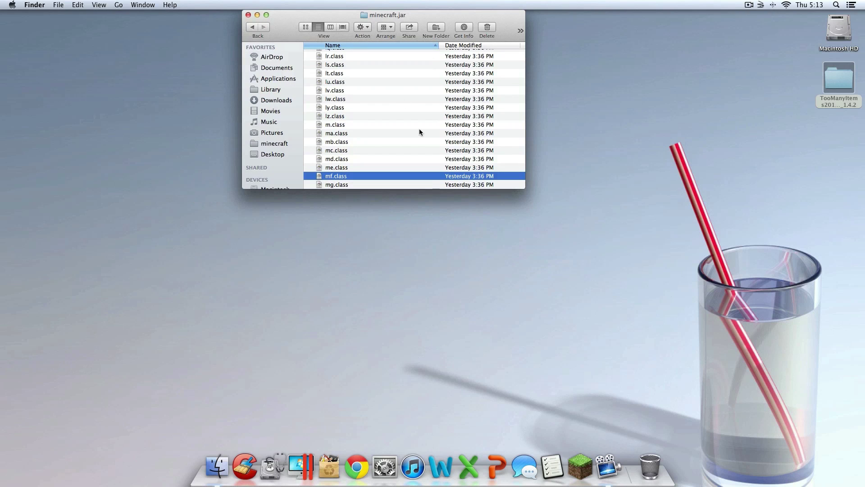
click(248, 14)
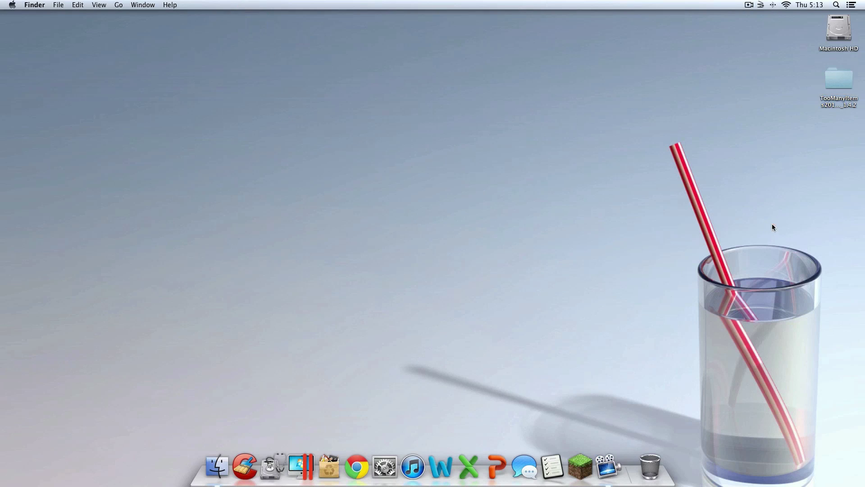
Step: Launch Minecraft, log in with the saved account, maximise the window, and go to Singleplayer
click(579, 471)
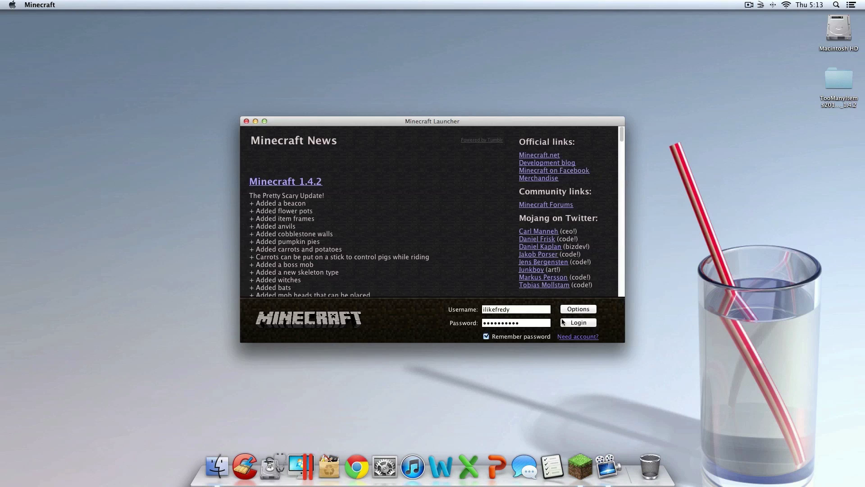
drag(252, 196, 410, 248)
scroll(423, 244, up, 10)
click(423, 244)
click(588, 324)
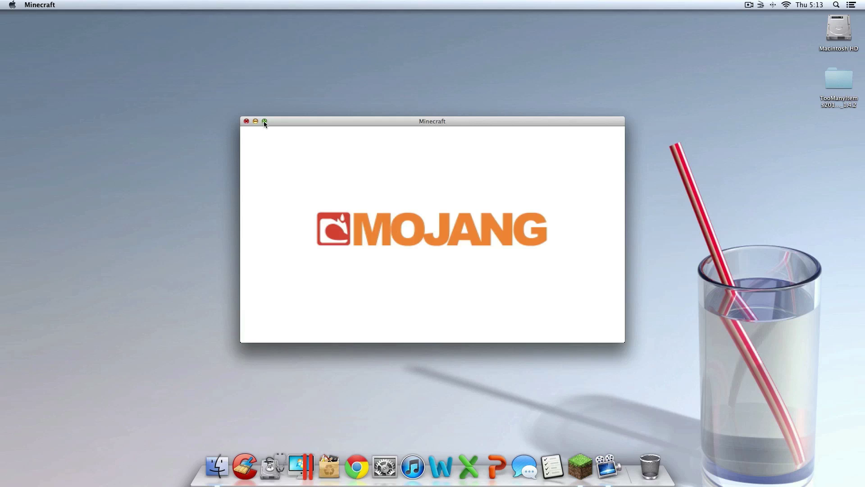
click(264, 122)
click(452, 206)
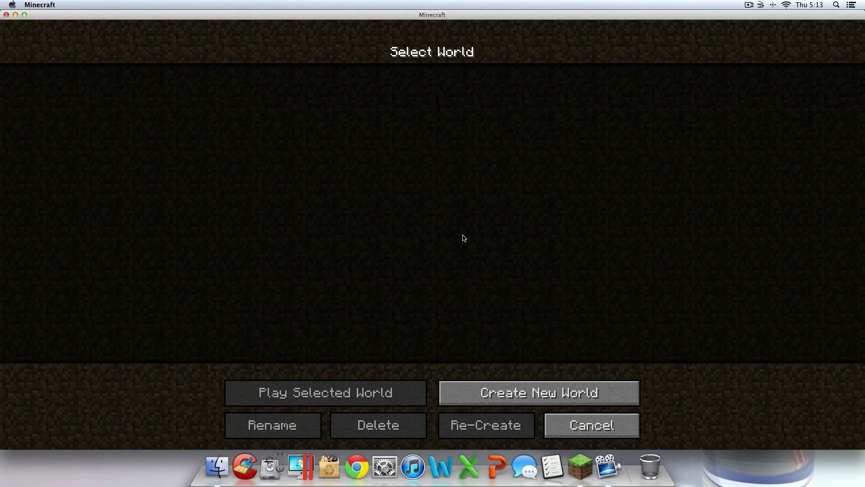
Step: Create a new Survival world named 1.4.2
click(537, 397)
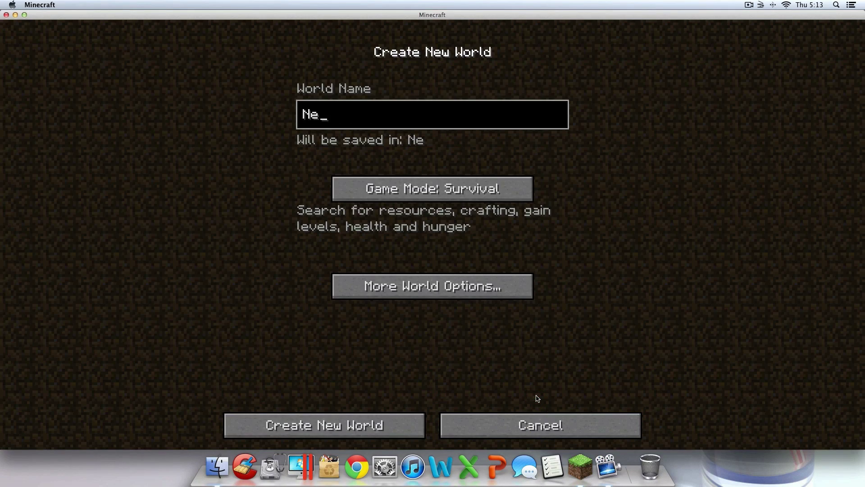
key(BackSpace)
key(BackSpace)
key(BackSpace)
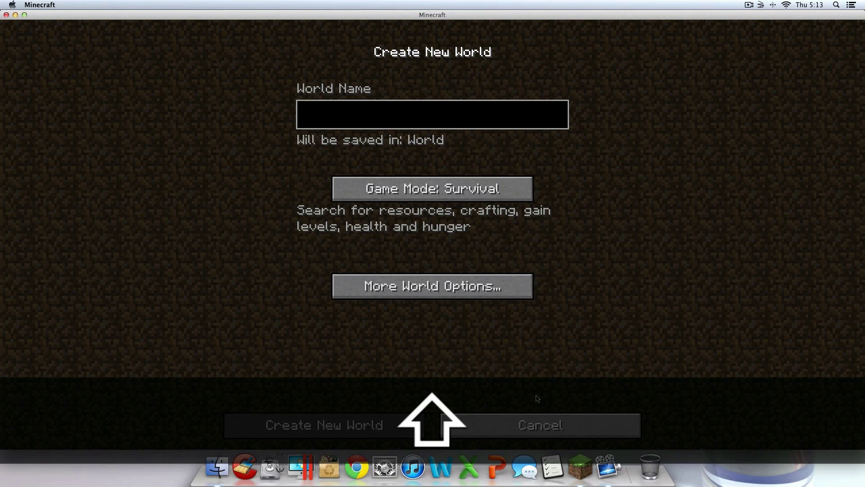
text(1.4.2)
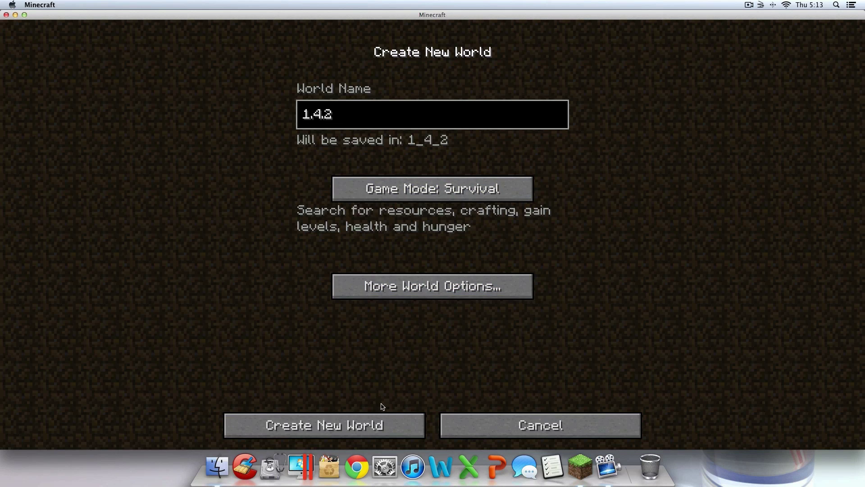
click(384, 422)
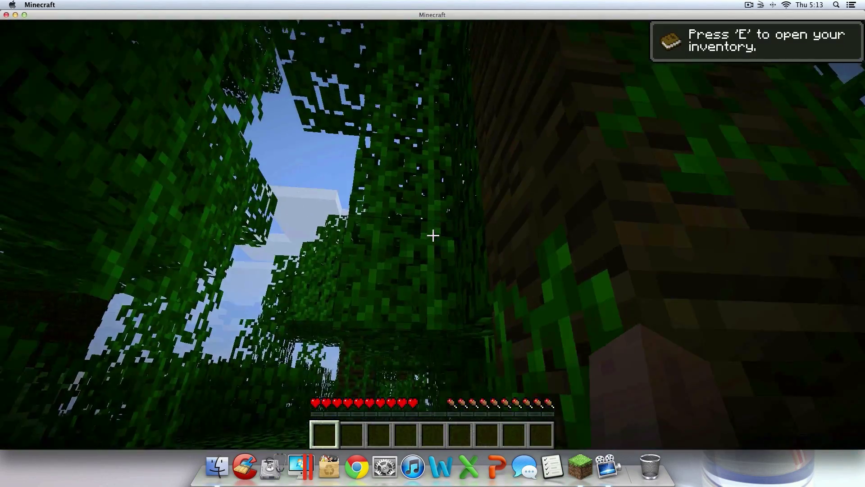
Step: Walk through the jungle and open the inventory showing the TooManyItems 1.4.2 item panel
key(w)
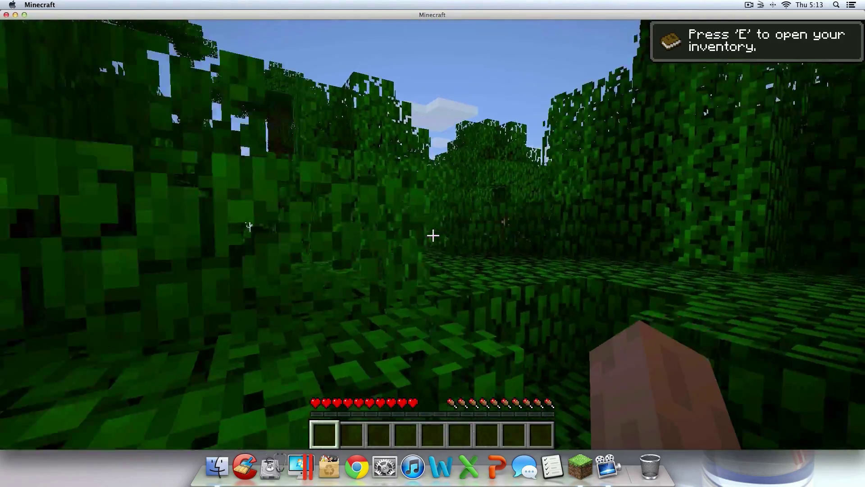
key(w)
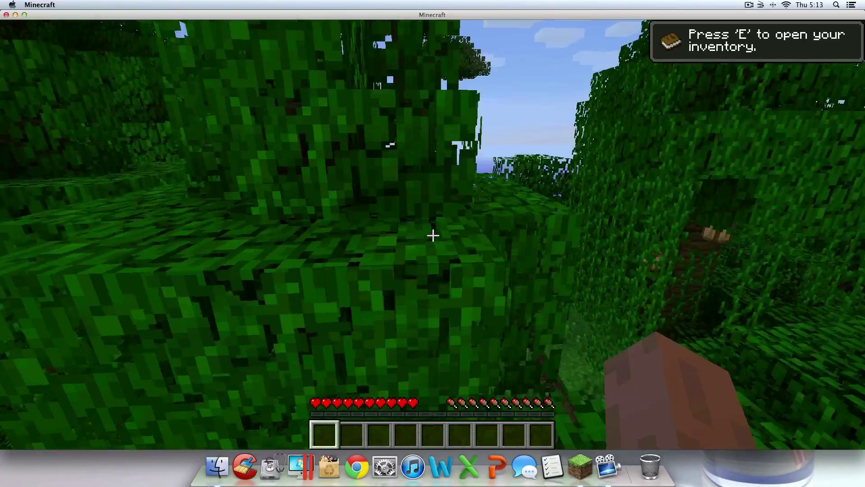
key(w)
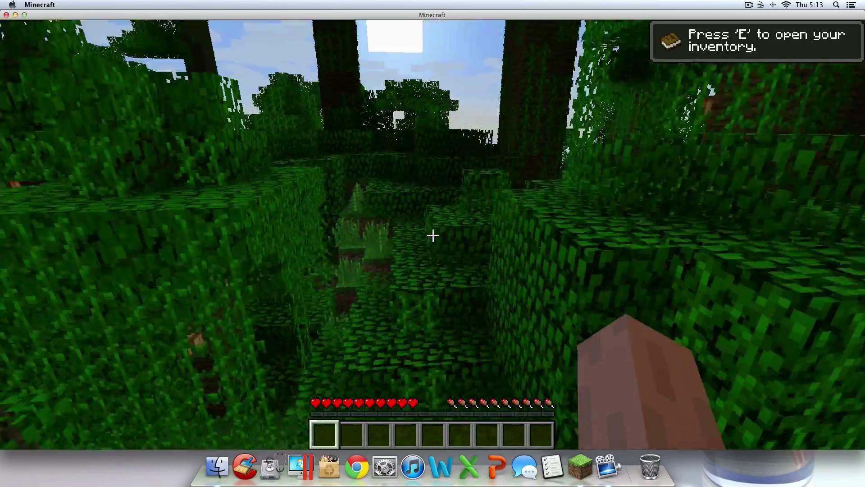
key(w)
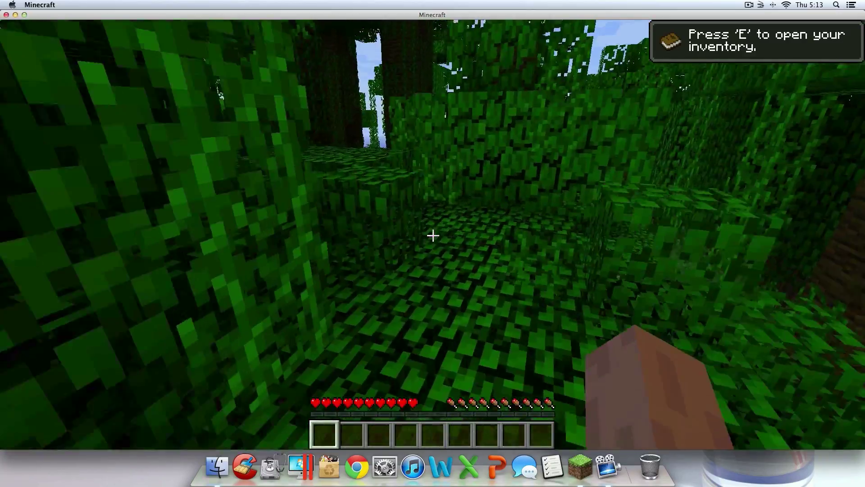
key(w)
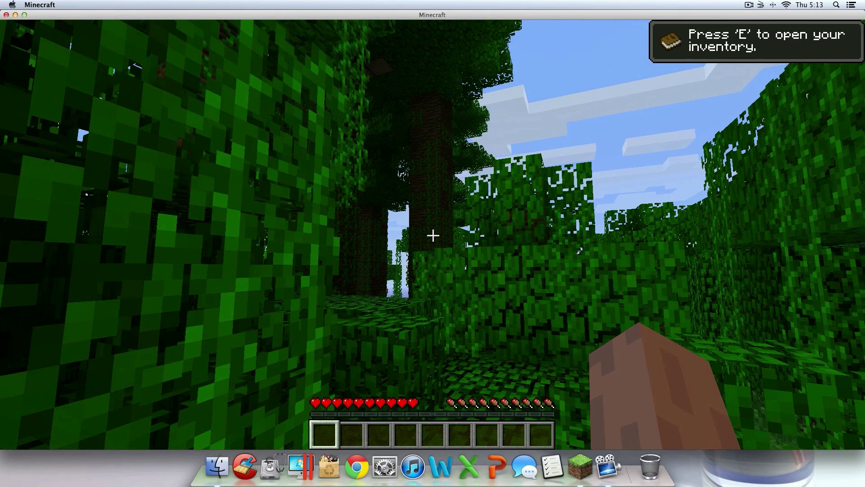
key(e)
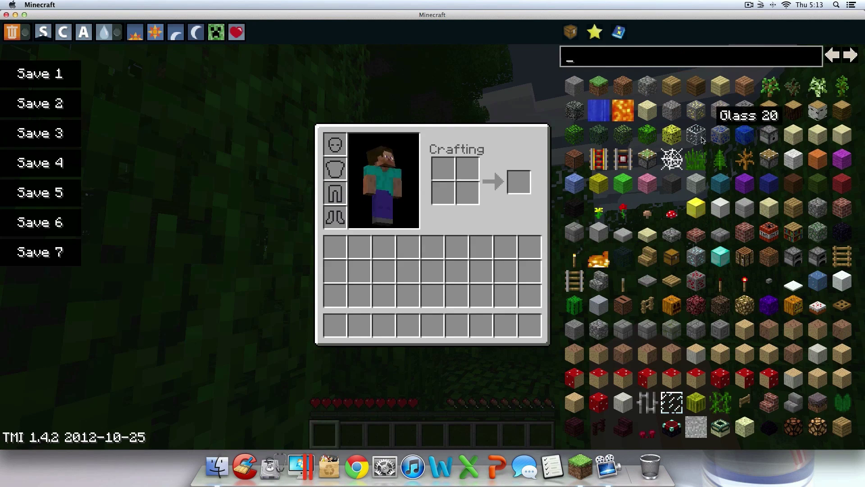
Step: Search TooManyItems for 'Ston', clear the search, then view the Favorites list
text(Ston)
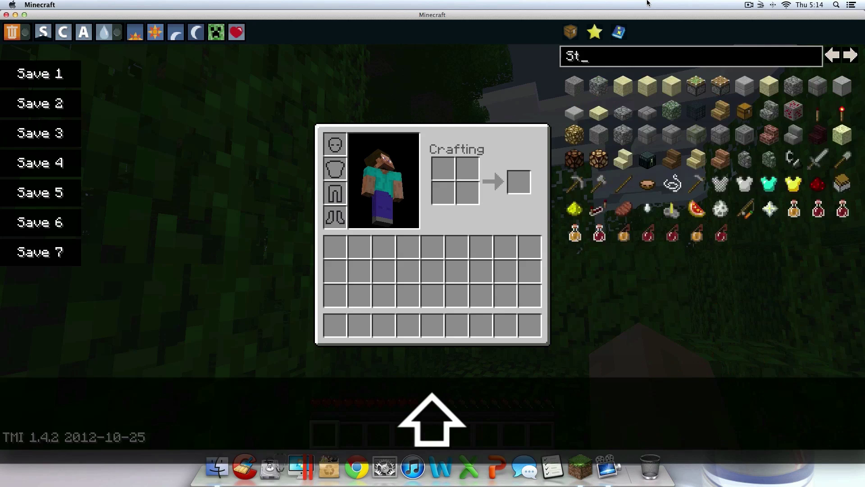
key(BackSpace)
key(BackSpace)
key(BackSpace)
key(BackSpace)
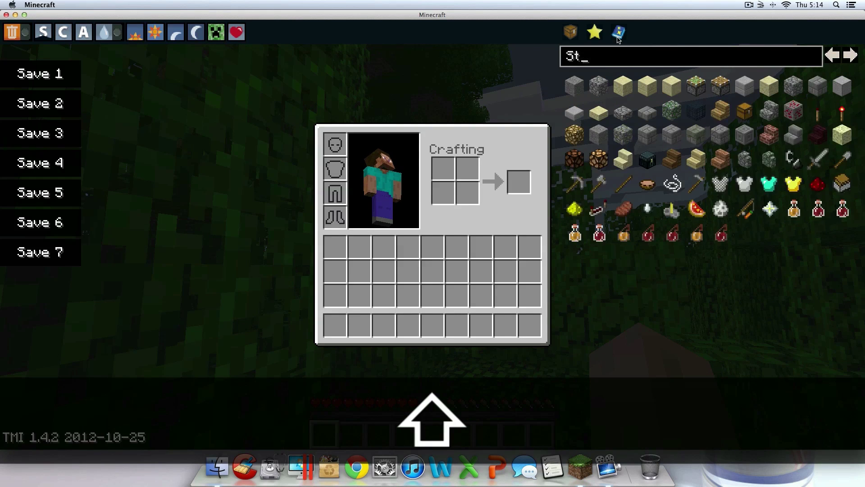
click(595, 32)
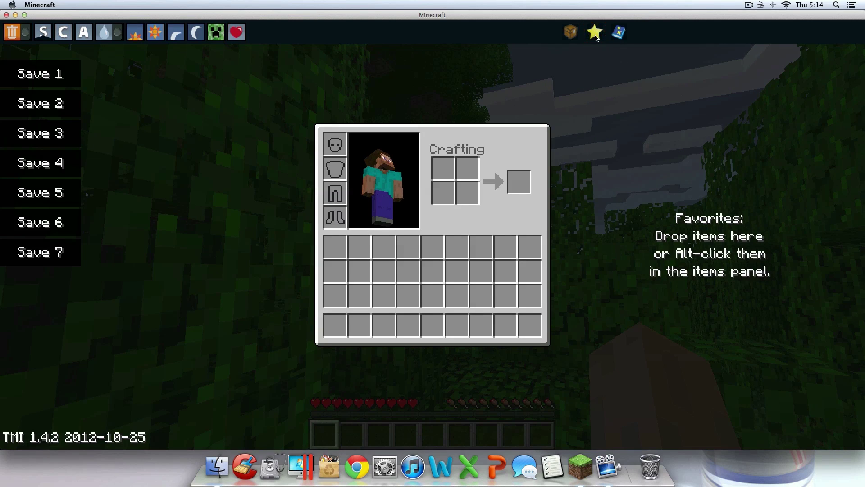
Step: Create a pickaxe from the TMI enchantment panel and pick it up from the inventory
click(571, 31)
click(619, 32)
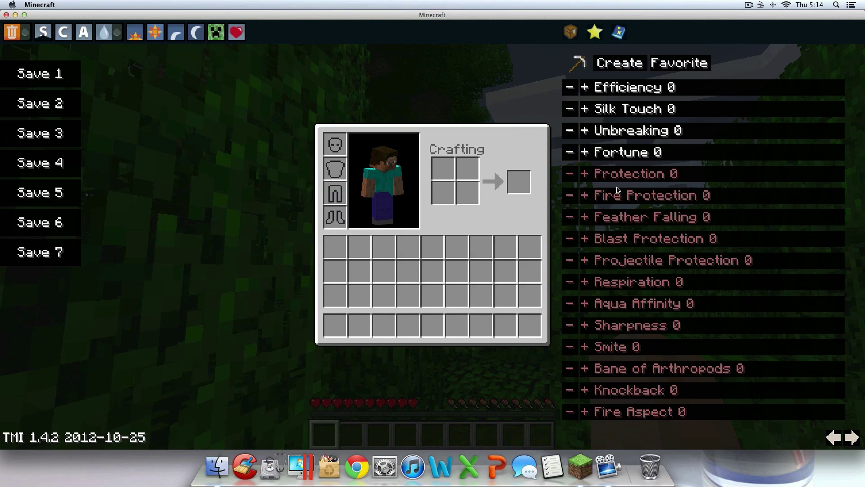
click(833, 437)
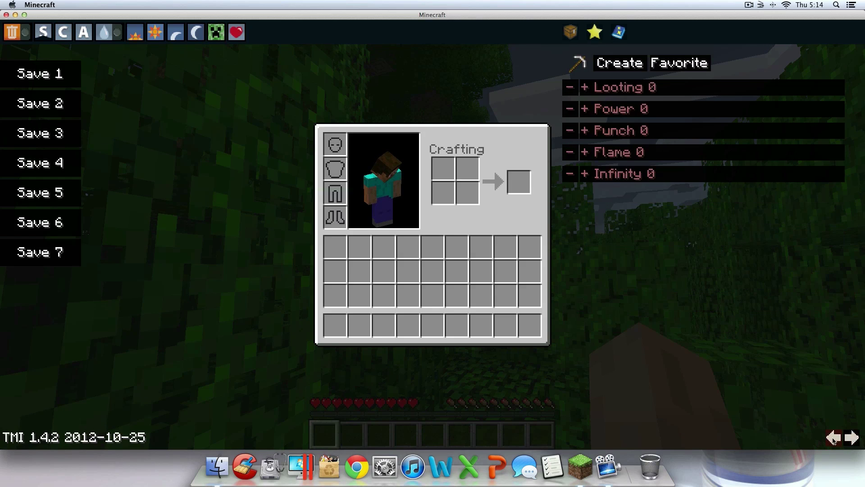
click(831, 437)
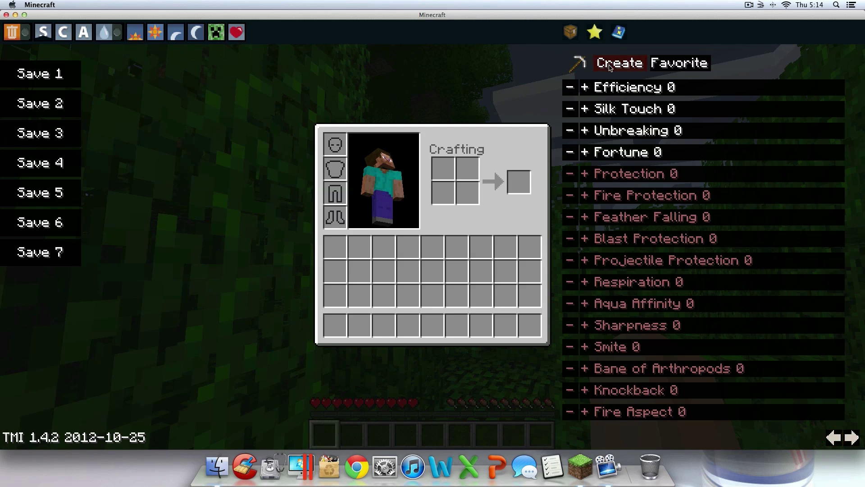
click(597, 63)
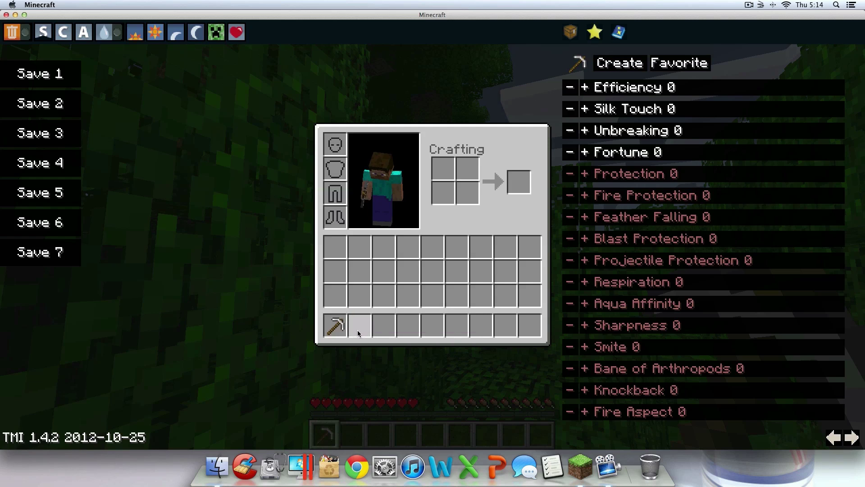
click(336, 325)
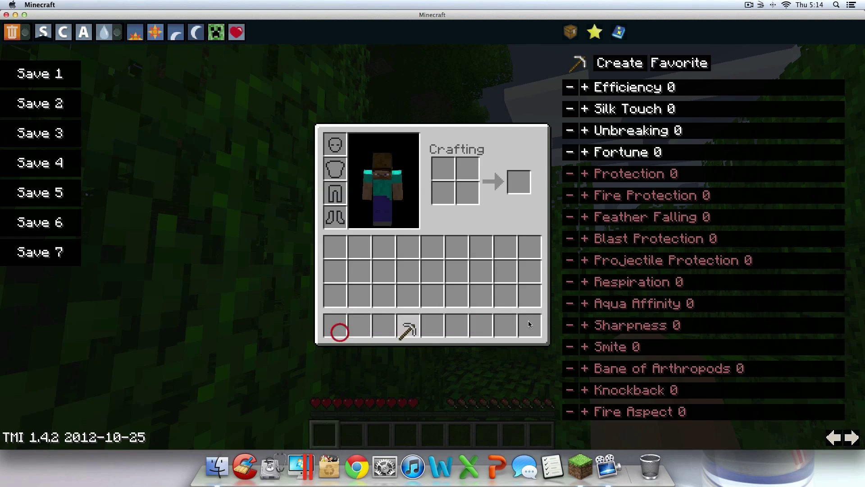
Step: Drop the pickaxe and spawn a Creeper Head from the full TMI item list
key(e)
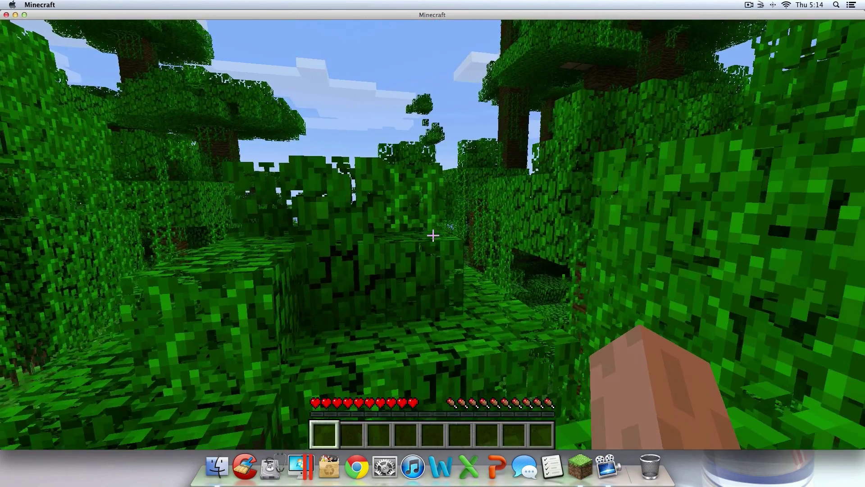
key(e)
click(571, 31)
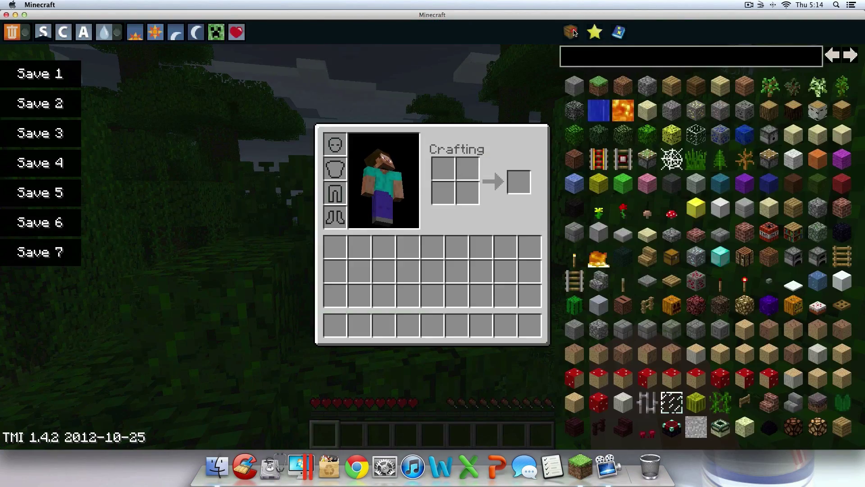
click(832, 55)
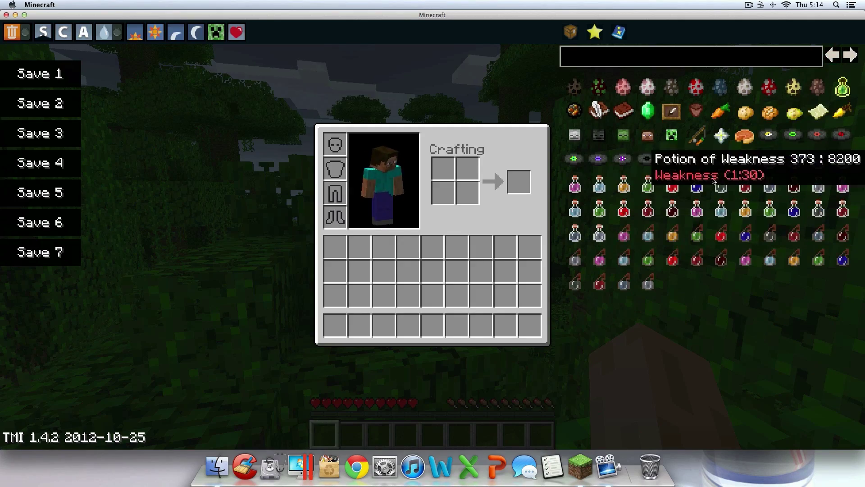
click(673, 133)
key(e)
Step: Place and break the Creeper Head, collect it, and wear it as a helmet
right_click(433, 234)
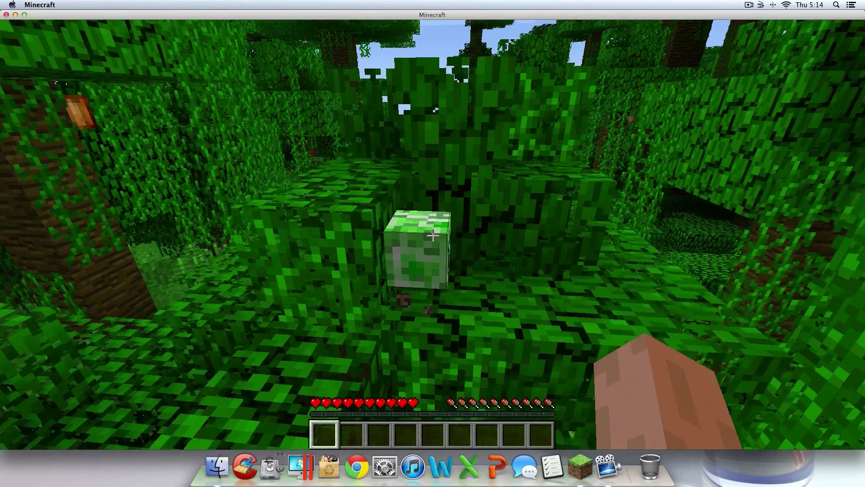
click(432, 234)
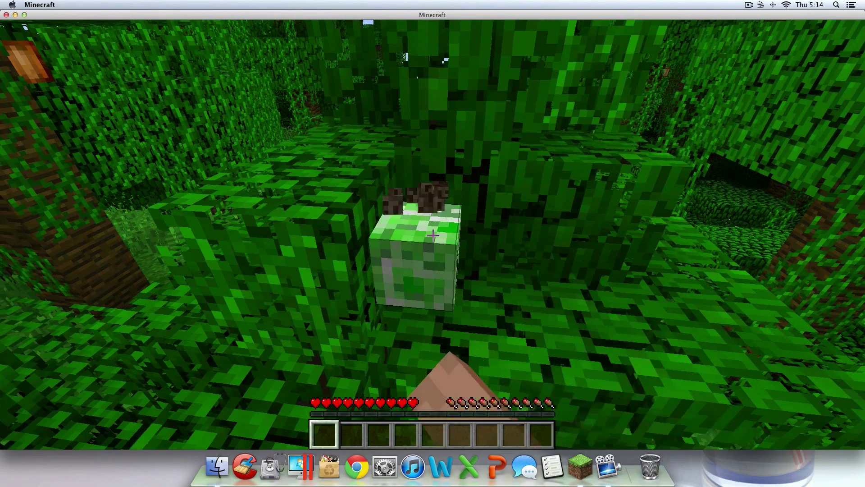
key(w)
key(e)
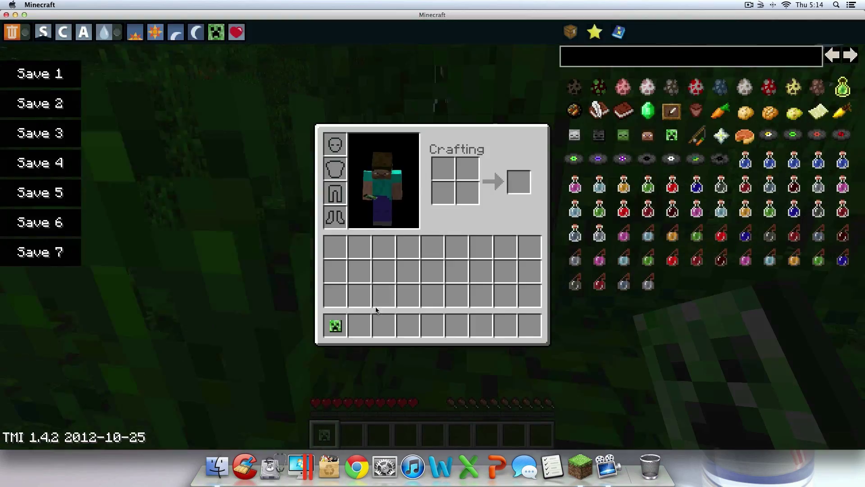
click(334, 331)
click(335, 145)
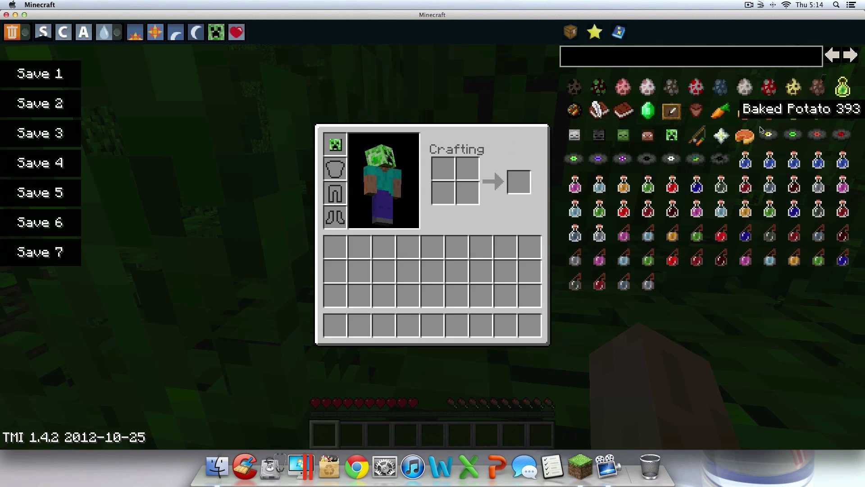
Step: Spawn a Carrot on a Stick into the hotbar from the TMI list
click(688, 139)
key(e)
key(e)
click(842, 23)
key(e)
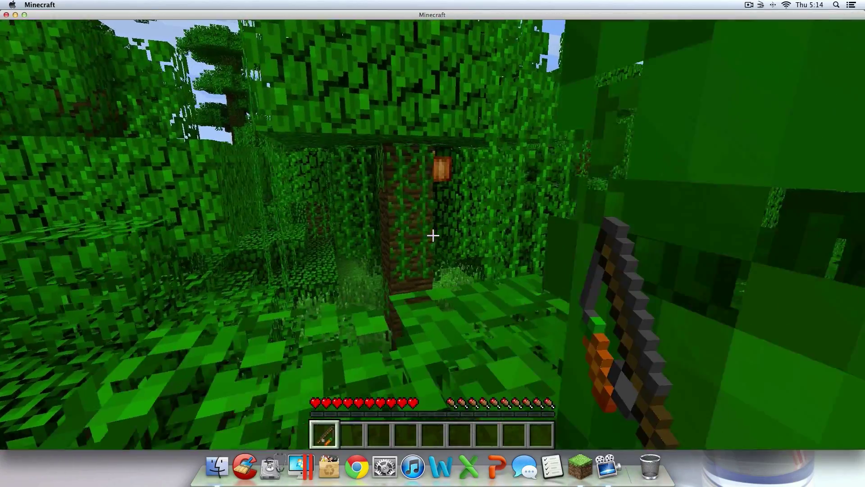
Step: Climb through the jungle leaves and collect the dropped pickaxe into the hotbar
key(space)
key(e)
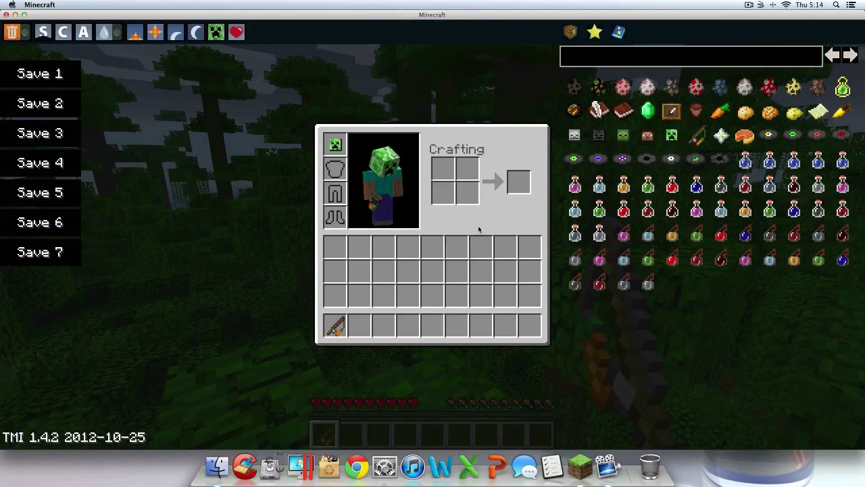
key(e)
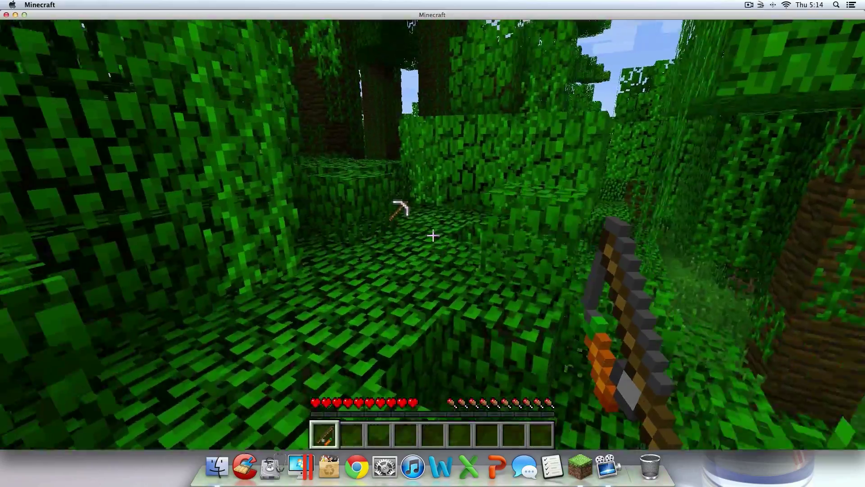
key(e)
key(e)
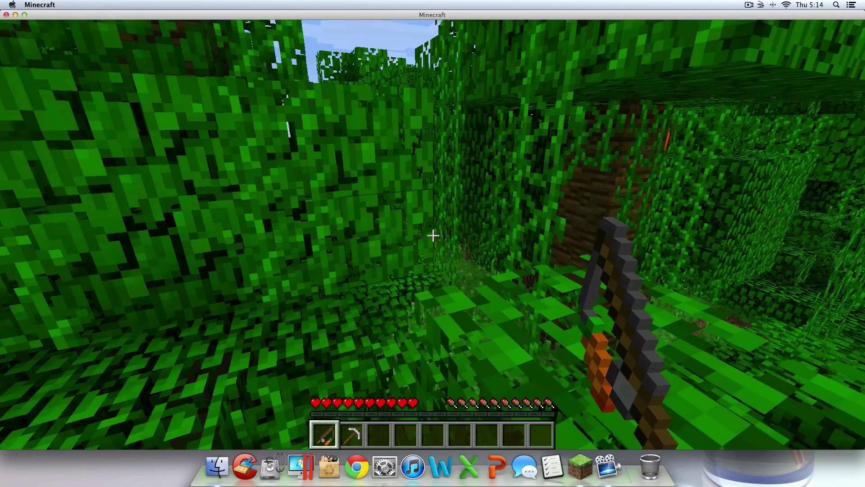
key(e)
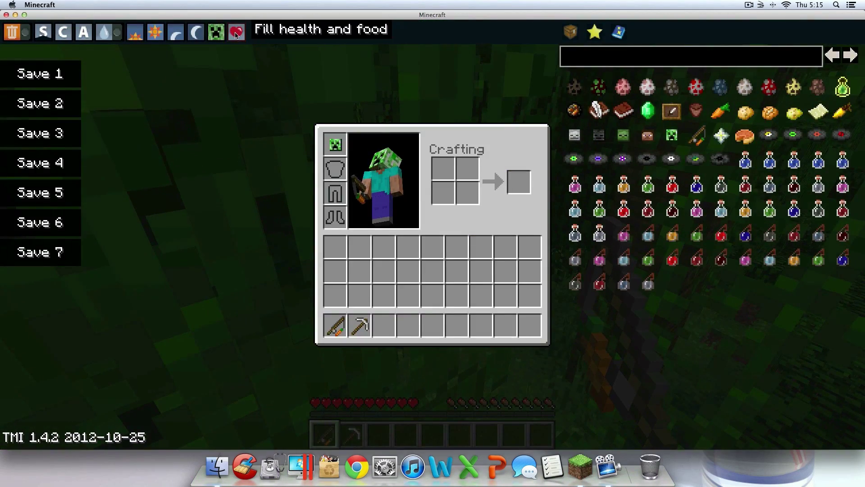